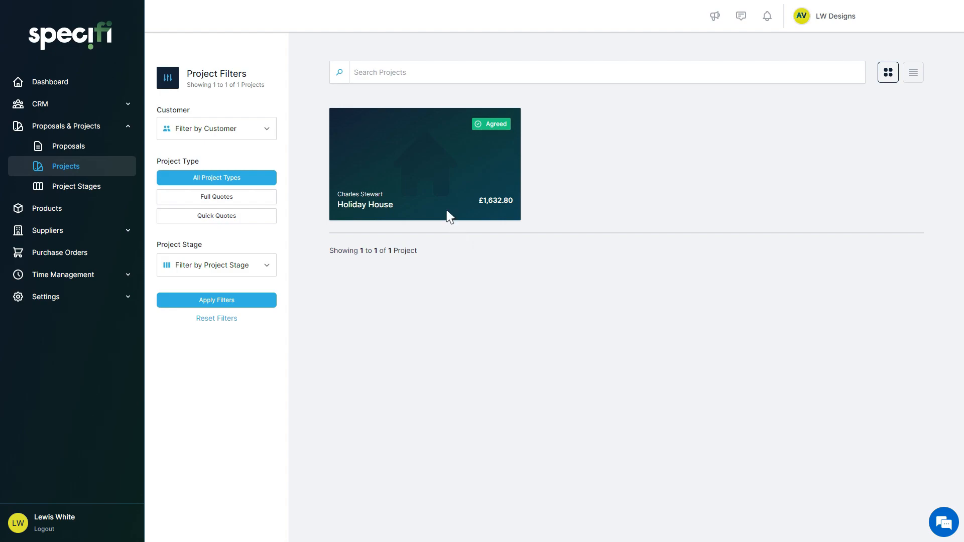
Open the Holiday House project and go to its purchase orders.
{"action": "left_click", "coordinate": [418, 161]}
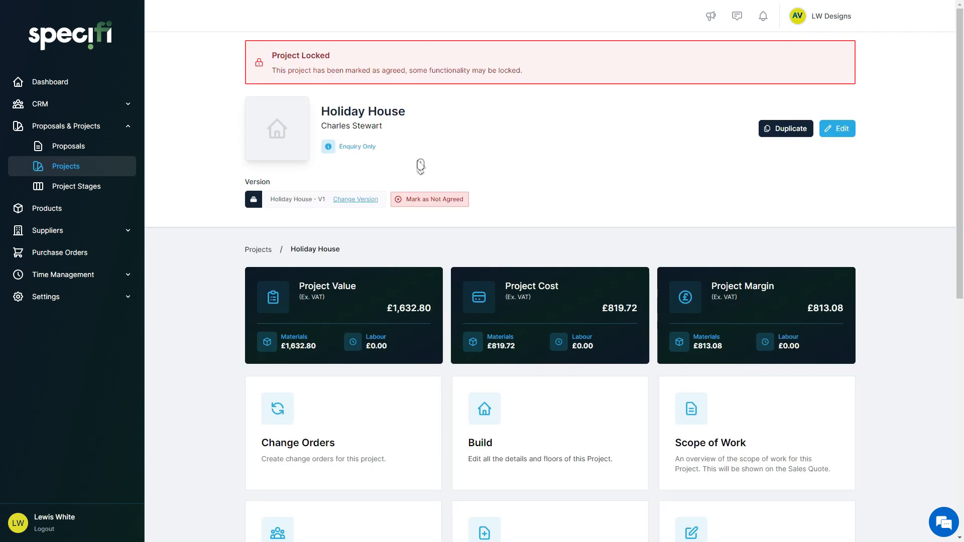
{"action": "scroll", "coordinate": [420, 166], "scroll_direction": "down", "scroll_amount": 8}
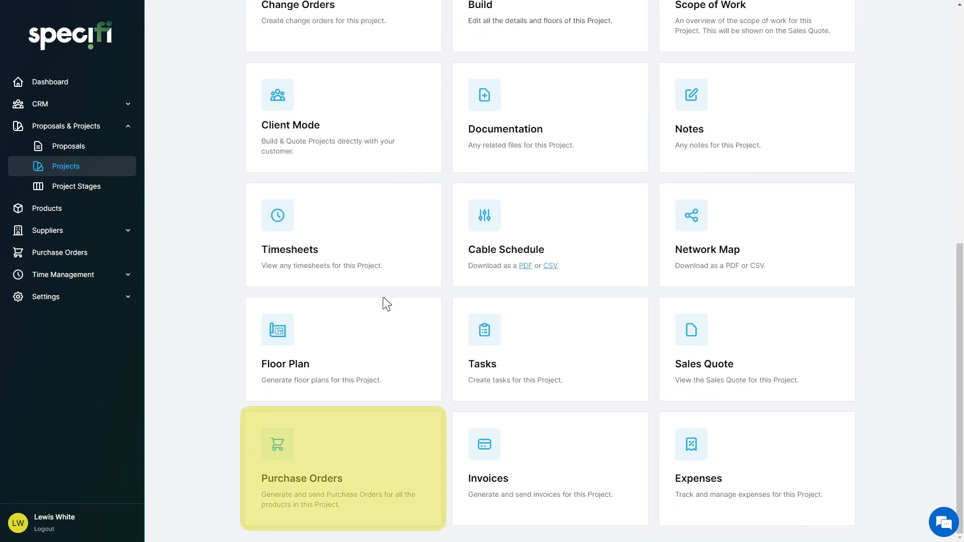
{"action": "left_click", "coordinate": [347, 455]}
Review the unordered products and purchase order summaries for each supplier: Gallo Acoustics, Control4 and Pulse Cinemas.
{"action": "scroll", "coordinate": [551, 281], "scroll_direction": "down", "scroll_amount": 8}
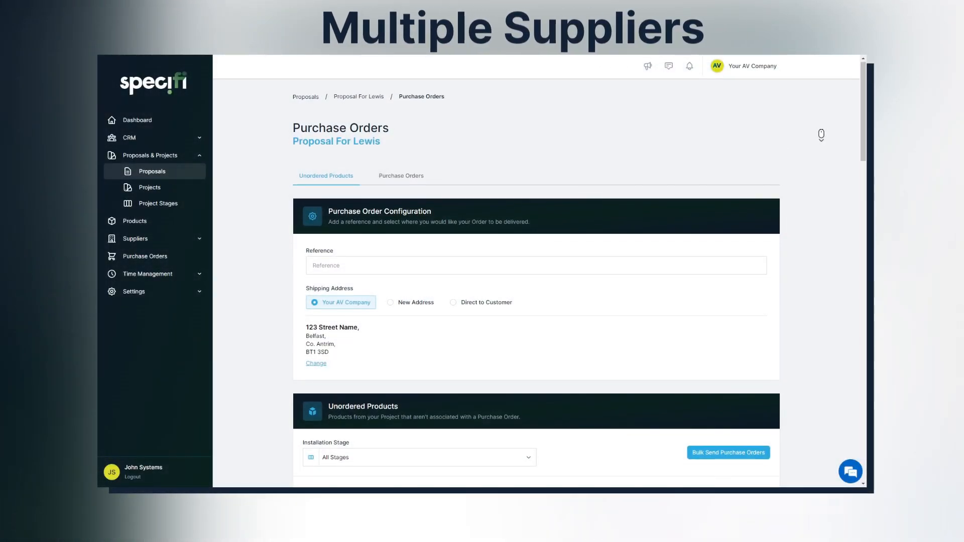
{"action": "scroll", "coordinate": [821, 134], "scroll_direction": "down", "scroll_amount": 1}
{"action": "scroll", "coordinate": [821, 134], "scroll_direction": "down", "scroll_amount": 4}
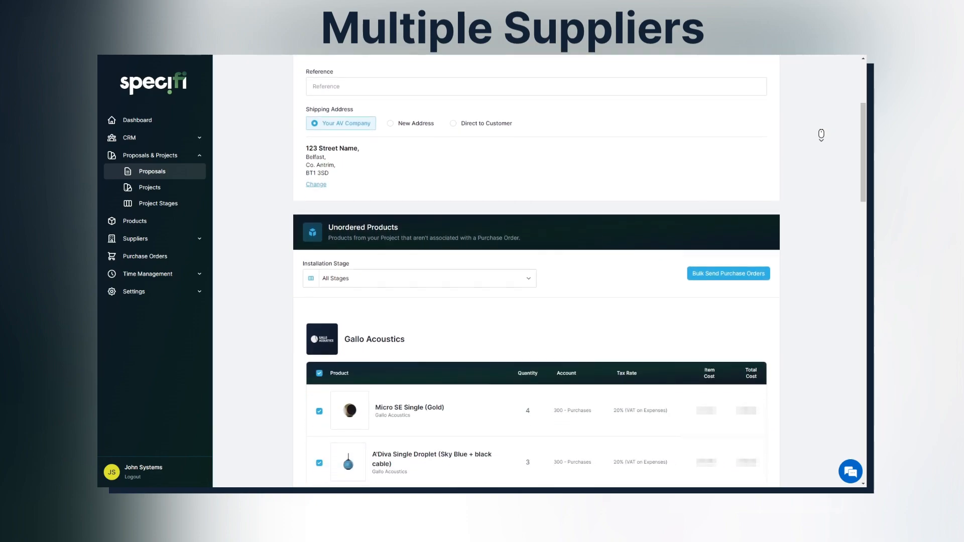
{"action": "scroll", "coordinate": [821, 134], "scroll_direction": "down", "scroll_amount": 4}
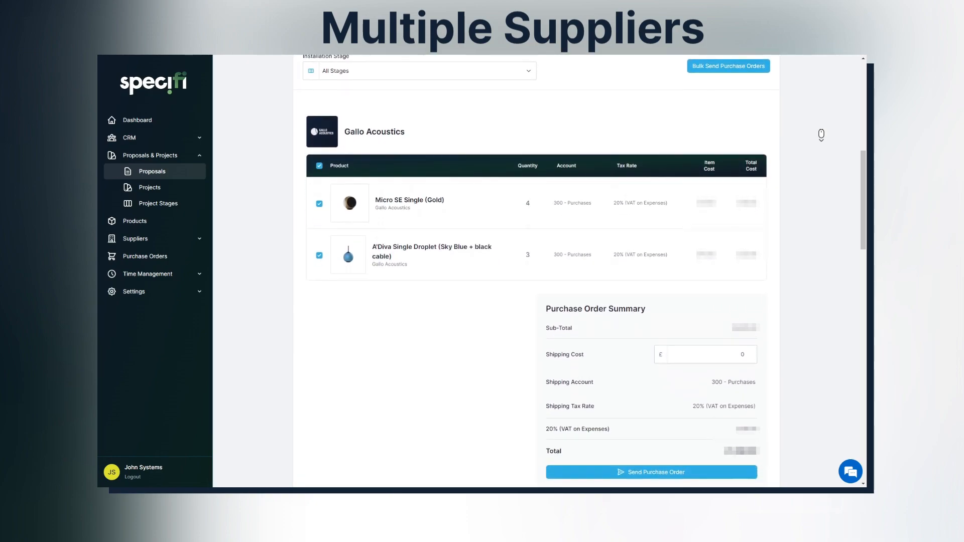
{"action": "scroll", "coordinate": [821, 135], "scroll_direction": "down", "scroll_amount": 4}
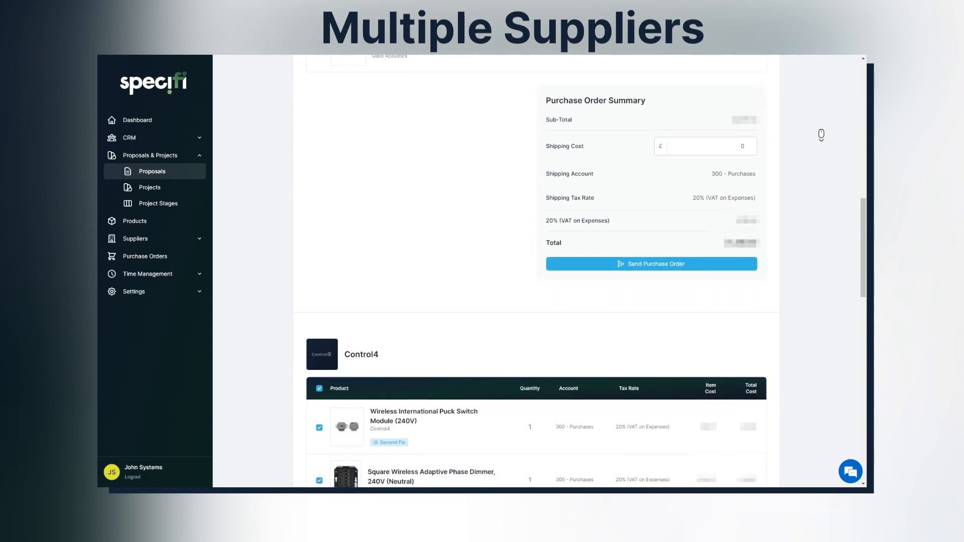
{"action": "scroll", "coordinate": [821, 135], "scroll_direction": "down", "scroll_amount": 4}
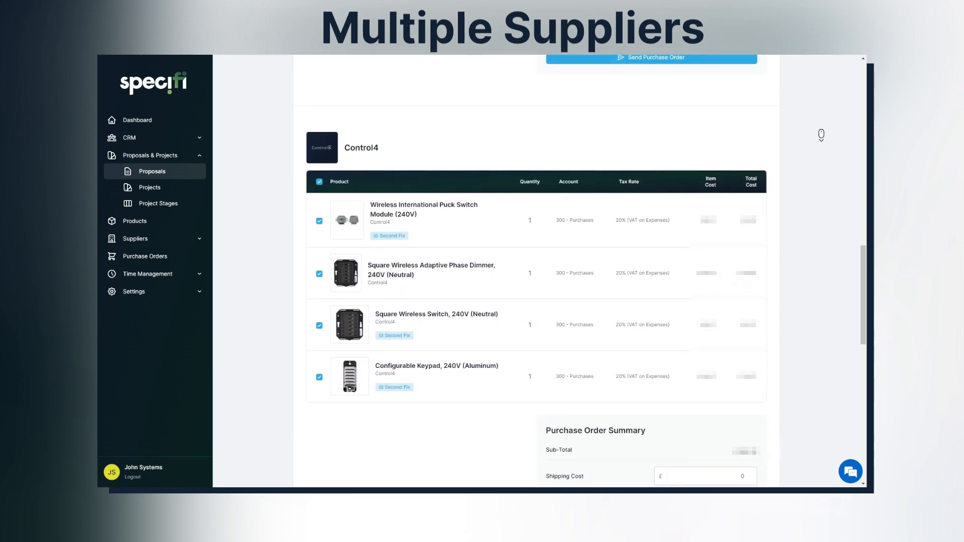
{"action": "scroll", "coordinate": [821, 135], "scroll_direction": "down", "scroll_amount": 4}
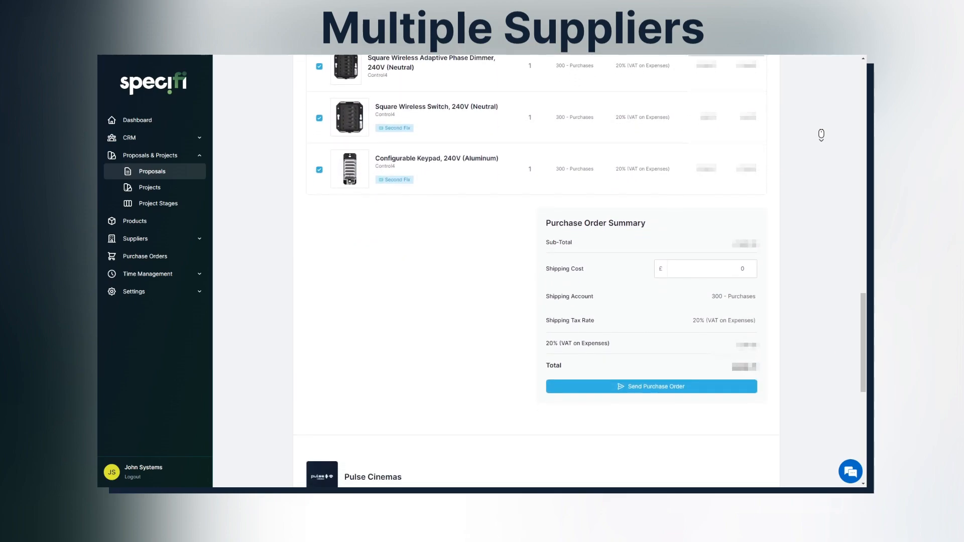
{"action": "scroll", "coordinate": [821, 134], "scroll_direction": "down", "scroll_amount": 4}
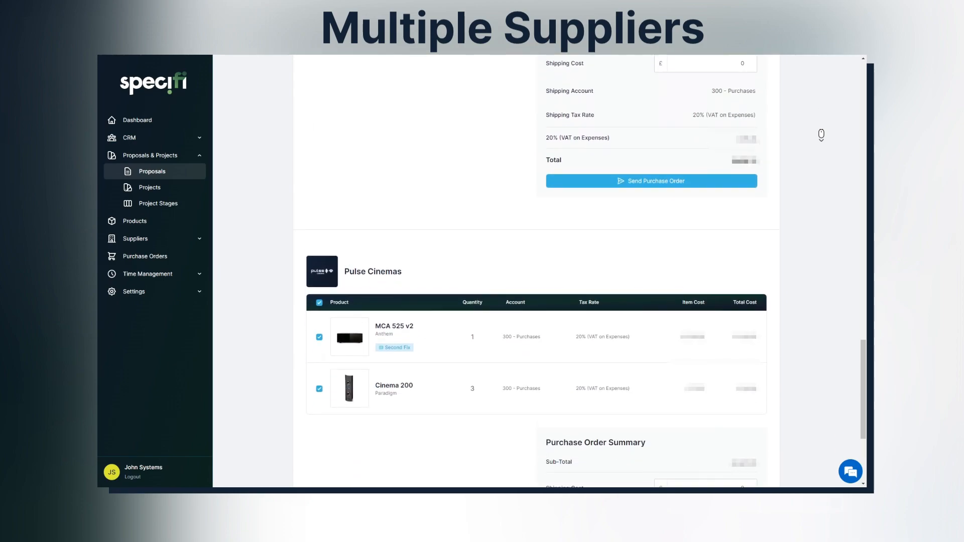
{"action": "scroll", "coordinate": [821, 135], "scroll_direction": "down", "scroll_amount": 3}
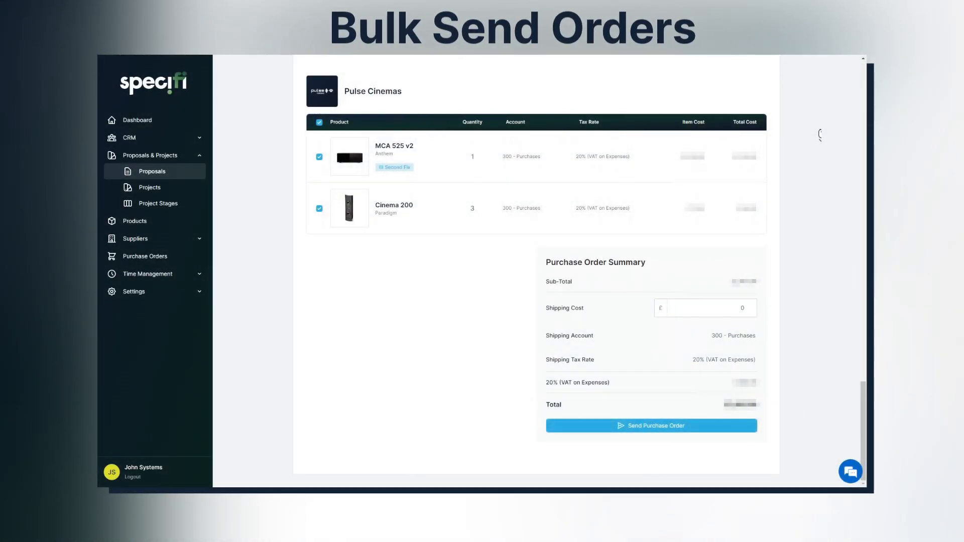
Start a bulk send of the purchase orders and enter the supplier e-mail addresses for Gallo Acoustics and Control4.
{"action": "scroll", "coordinate": [825, 401], "scroll_direction": "up", "scroll_amount": 1}
{"action": "scroll", "coordinate": [825, 401], "scroll_direction": "up", "scroll_amount": 15}
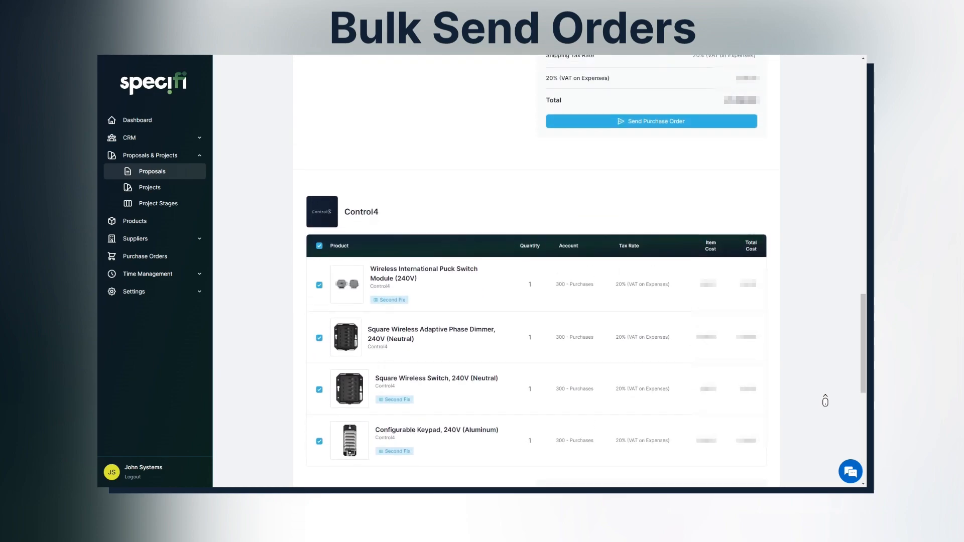
{"action": "scroll", "coordinate": [825, 401], "scroll_direction": "up", "scroll_amount": 12}
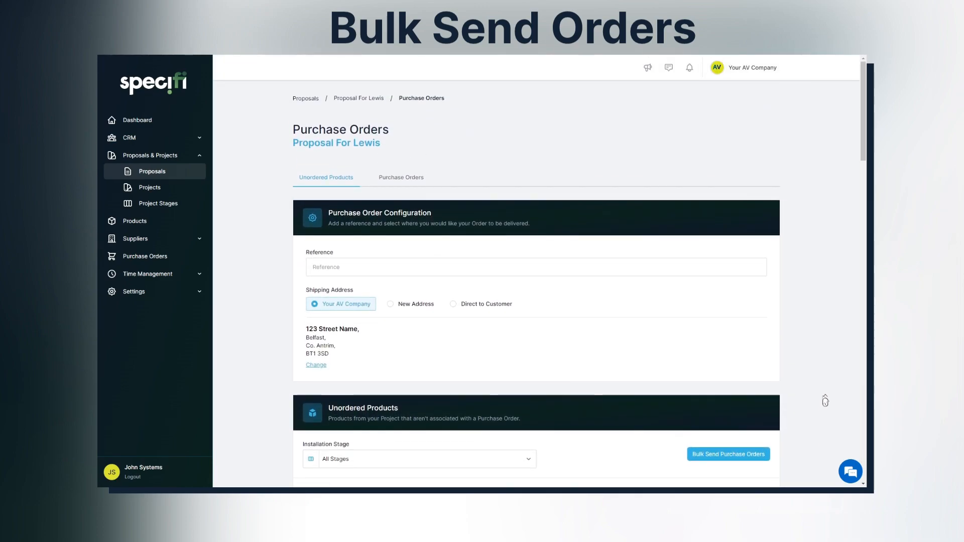
{"action": "left_click", "coordinate": [766, 454]}
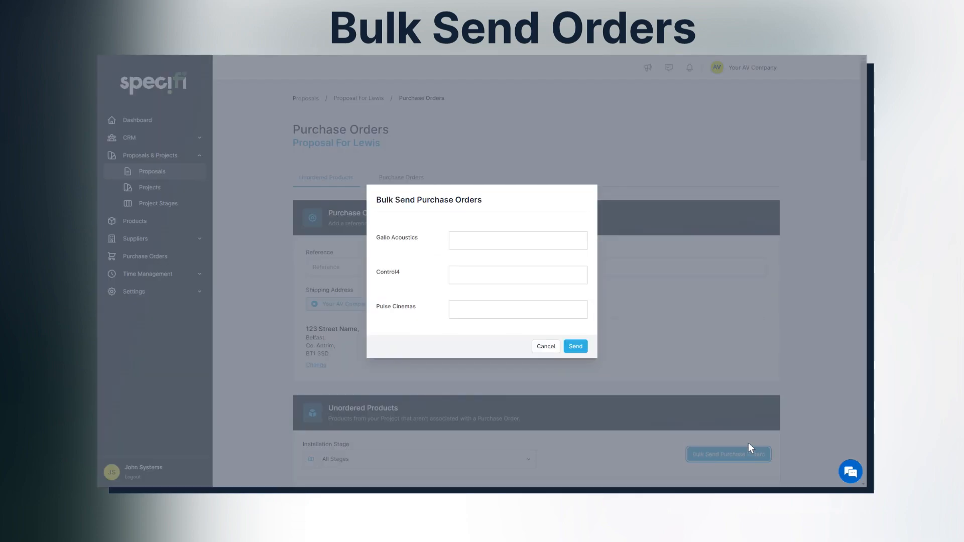
{"action": "left_click", "coordinate": [456, 244]}
{"action": "type", "text": "YourMainSupplier"}
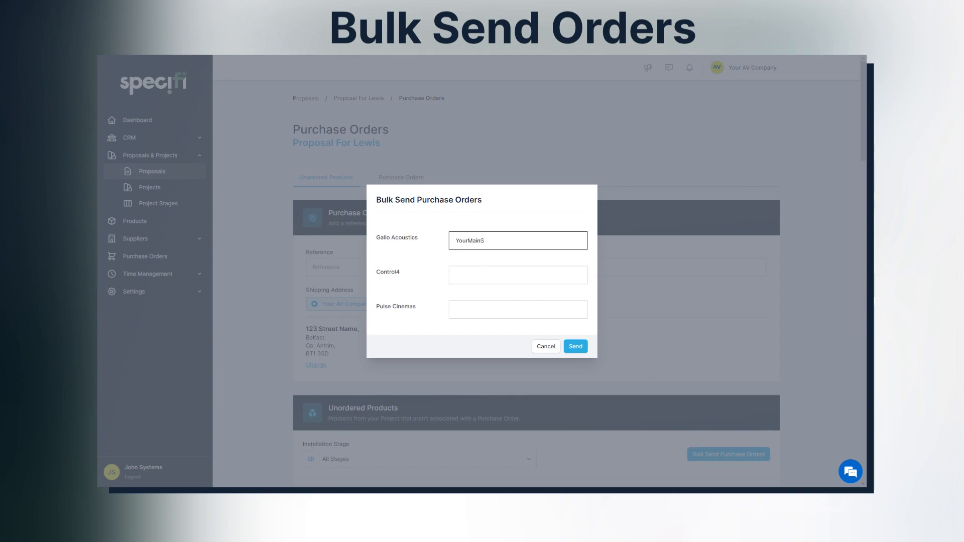
{"action": "type", "text": "@email.com"}
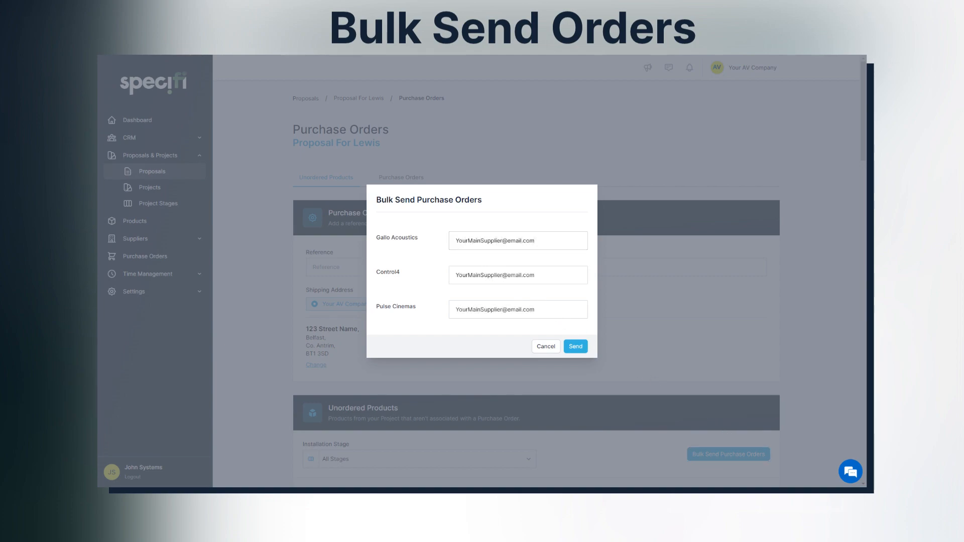
{"action": "left_click", "coordinate": [518, 275]}
{"action": "type", "text": "YourSecondar"}
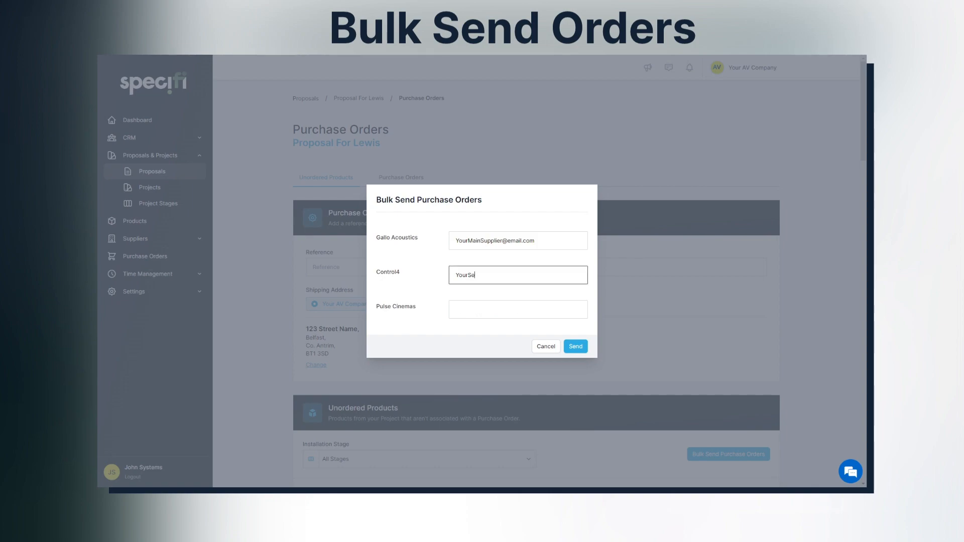
{"action": "type", "text": "ySupplier@email.co"}
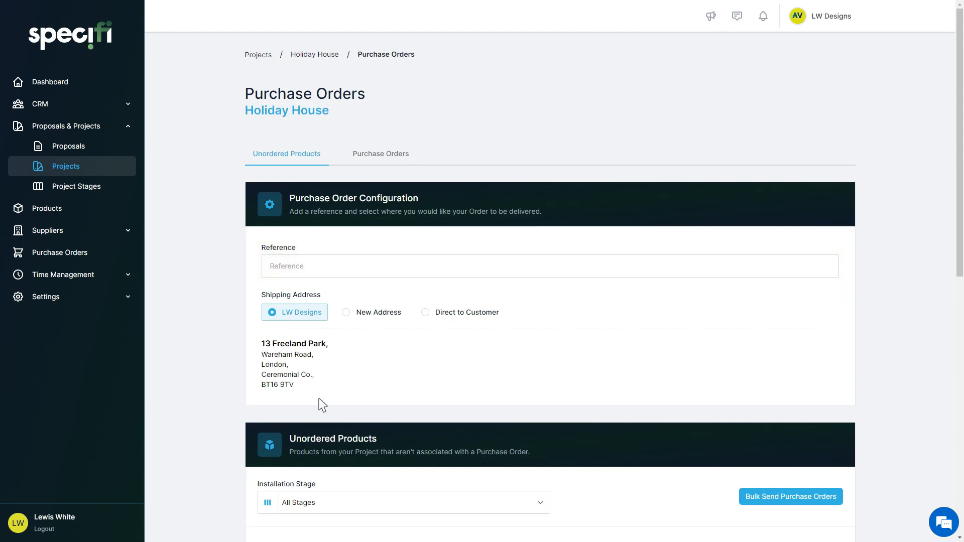
Set the Holiday House purchase order reference to "Holiday House First Fix" and choose shipping direct to the customer.
{"action": "left_click", "coordinate": [270, 273]}
{"action": "type", "text": "Holiday House First Fix"}
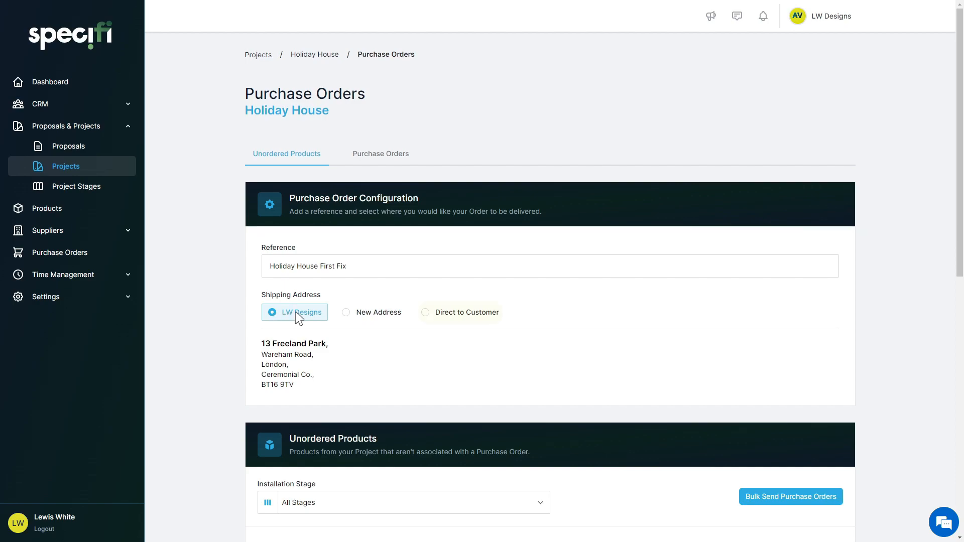
{"action": "left_click", "coordinate": [425, 314]}
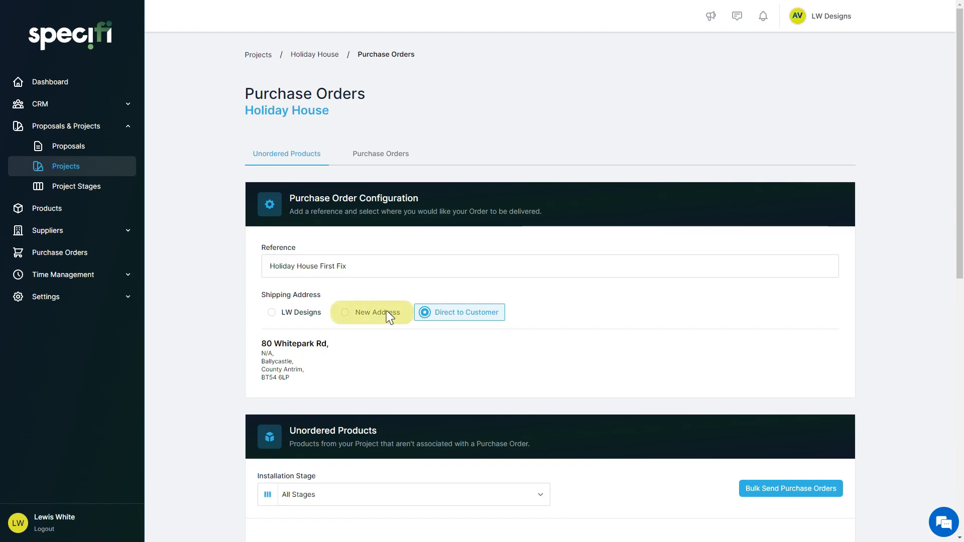
{"action": "left_click", "coordinate": [346, 313]}
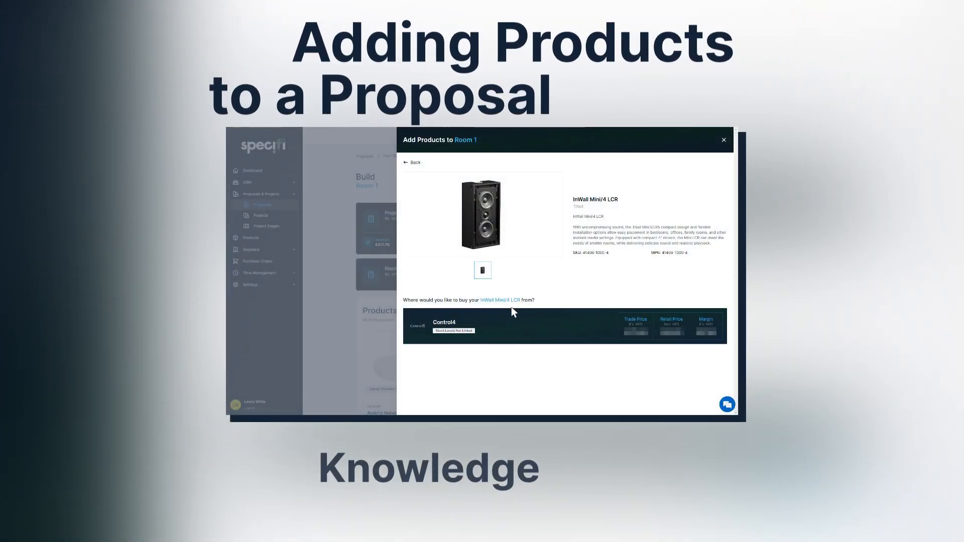
Choose Control4 as supplier for the InWall Mini/4 LCR and set its project install stage to 1st Fix.
{"action": "left_click", "coordinate": [475, 332]}
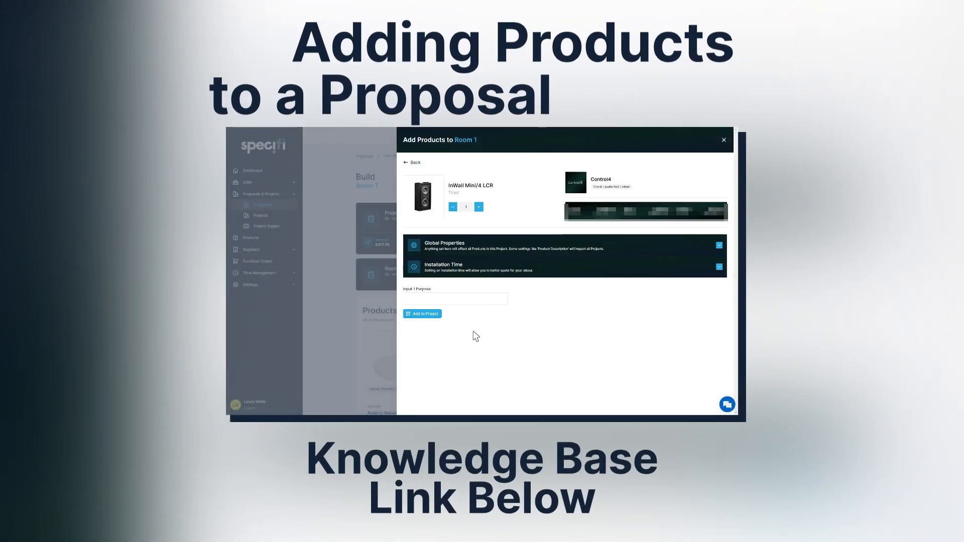
{"action": "left_click", "coordinate": [718, 246]}
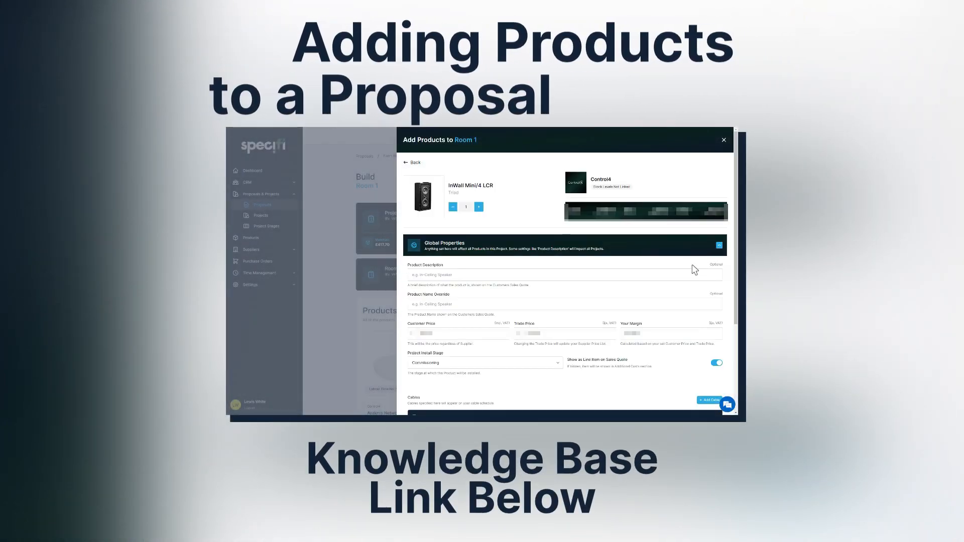
{"action": "left_click", "coordinate": [557, 363]}
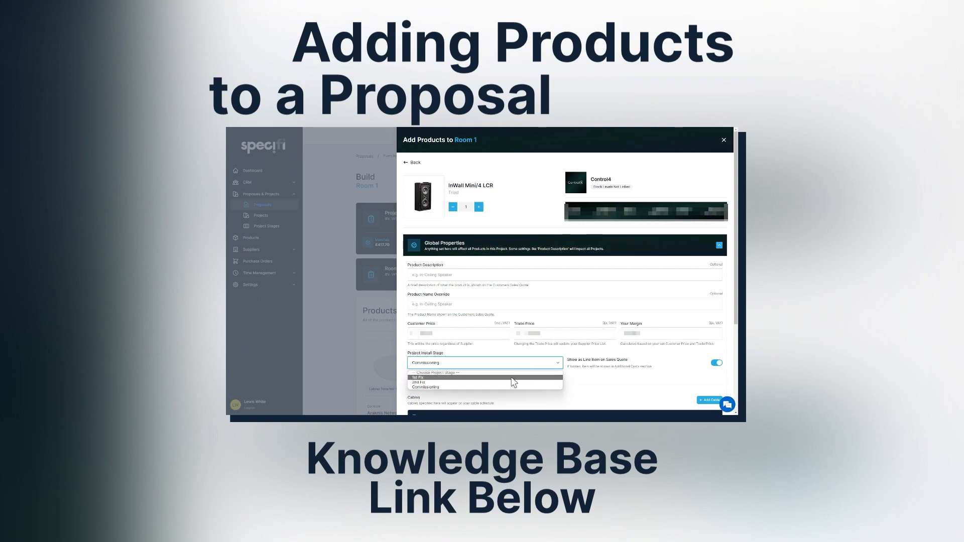
{"action": "left_click", "coordinate": [512, 378]}
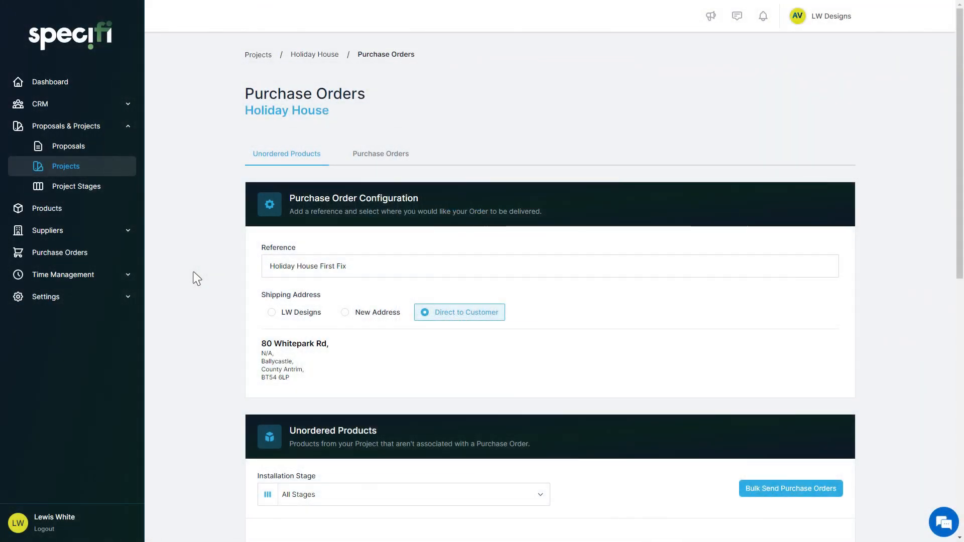
Filter the Holiday House project's unordered products to the 1st Fix installation stage.
{"action": "scroll", "coordinate": [196, 276], "scroll_direction": "down", "scroll_amount": 2}
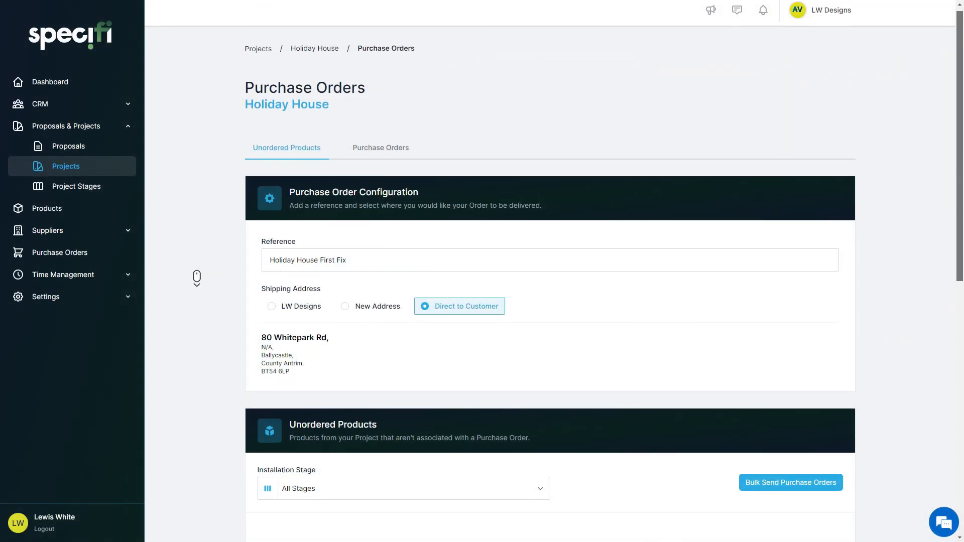
{"action": "scroll", "coordinate": [196, 277], "scroll_direction": "down", "scroll_amount": 6}
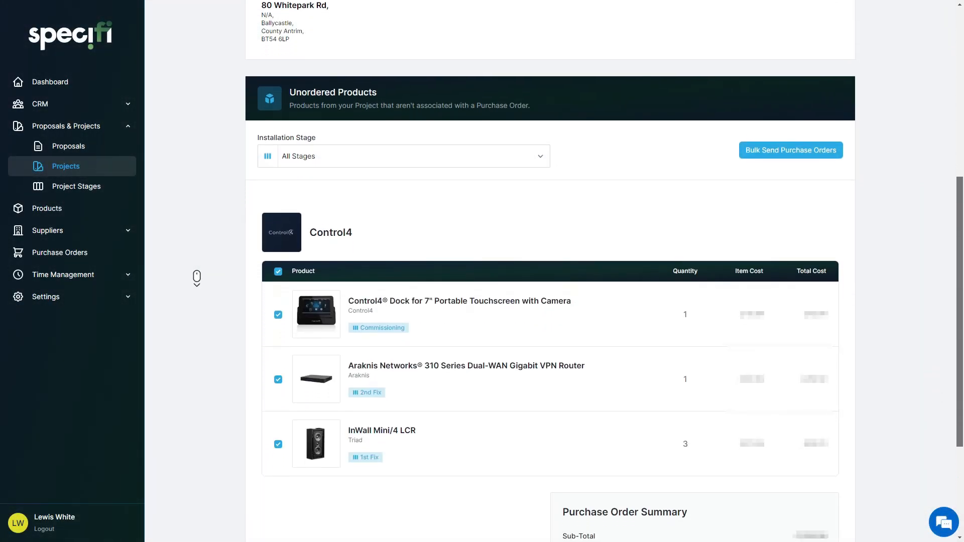
{"action": "scroll", "coordinate": [197, 278], "scroll_direction": "down", "scroll_amount": 1}
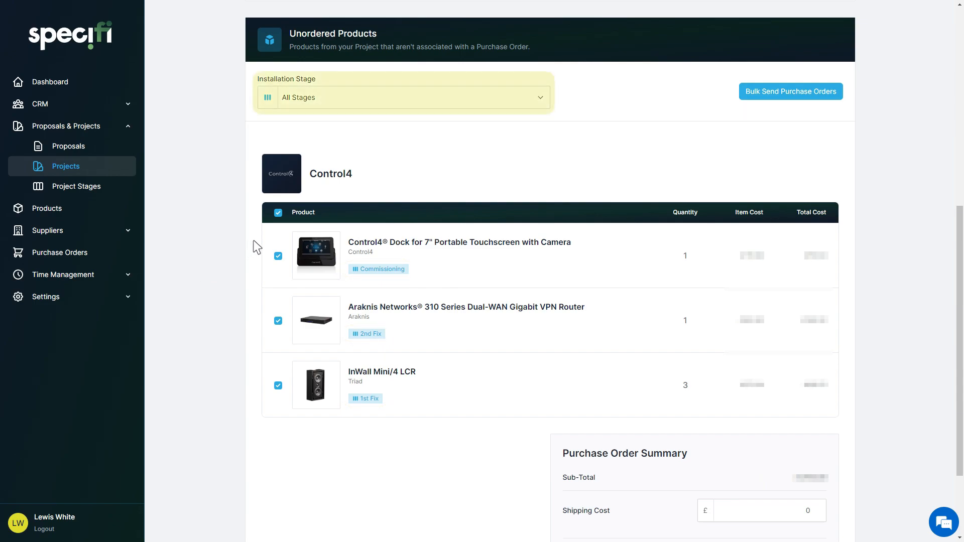
{"action": "left_click", "coordinate": [531, 99]}
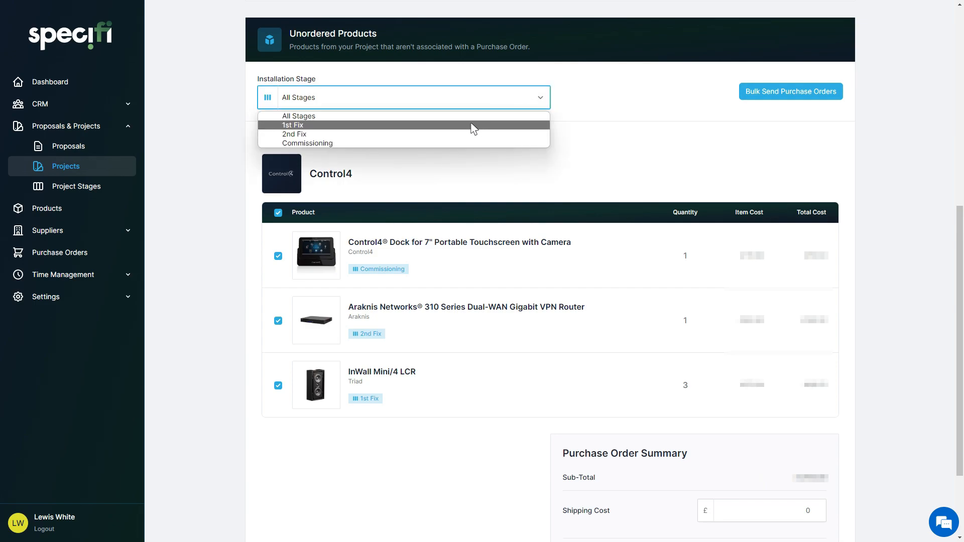
{"action": "left_click", "coordinate": [470, 125]}
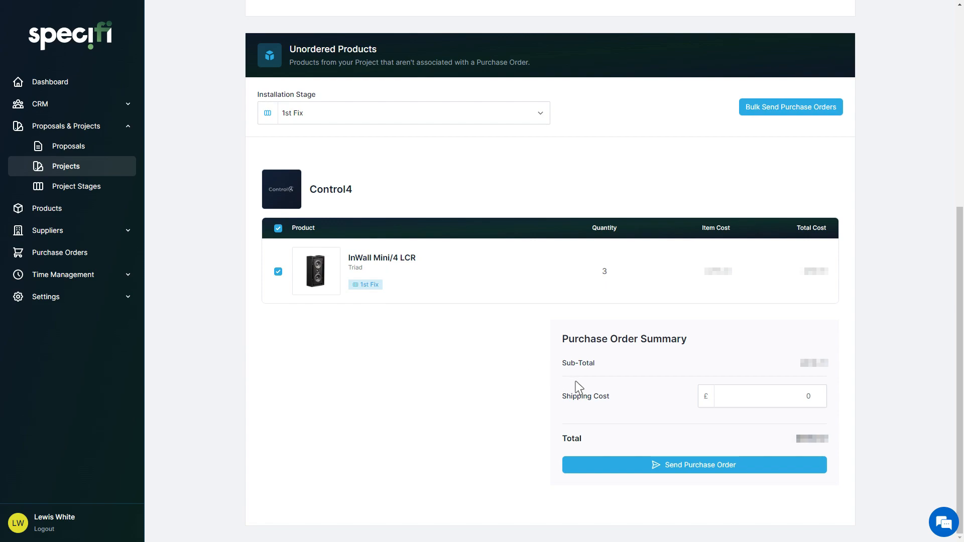
Send the 1st Fix purchase order to Control4, entering the supplier contact's e-mail address.
{"action": "left_click", "coordinate": [738, 467]}
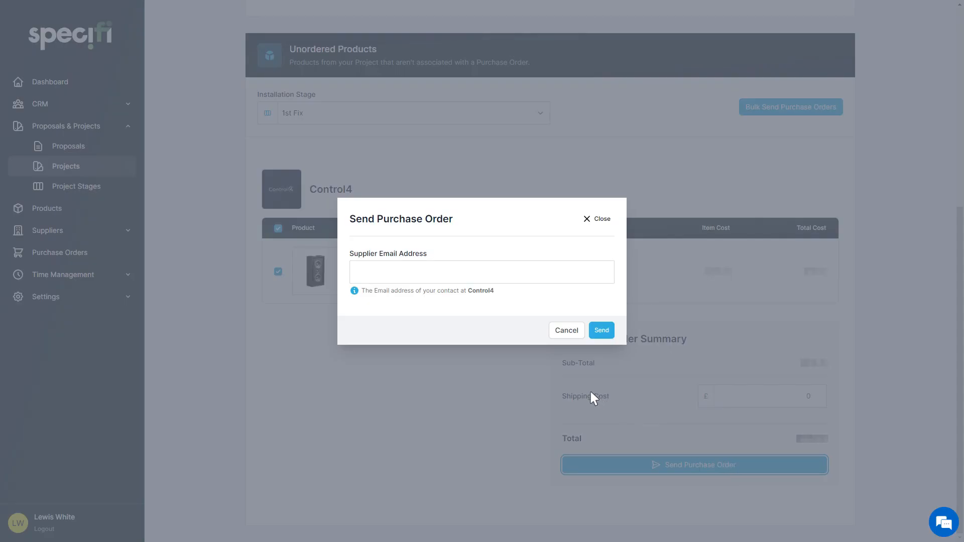
{"action": "left_click", "coordinate": [360, 279]}
{"action": "type", "text": "Your-Contact-or"}
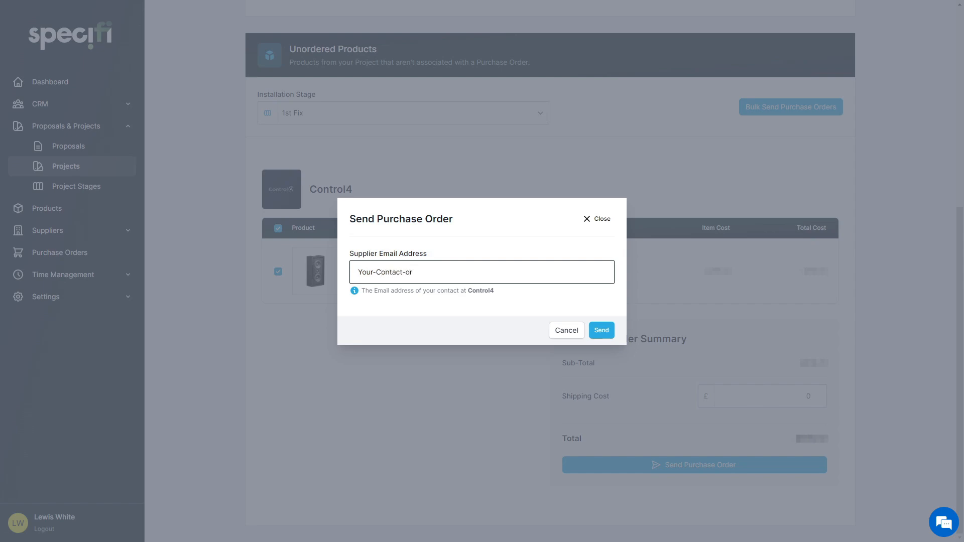
{"action": "type", "text": "-Suppliers-@Email.com"}
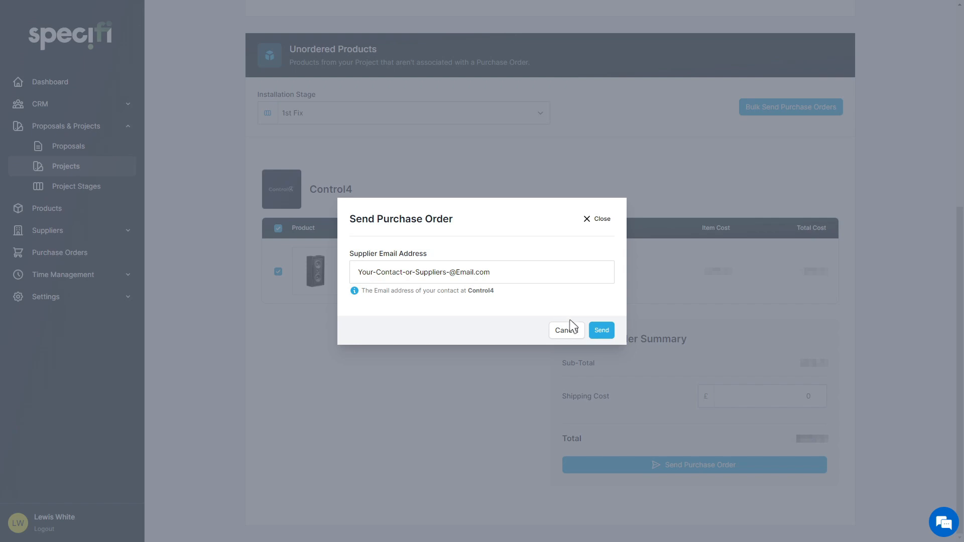
{"action": "left_click", "coordinate": [597, 331]}
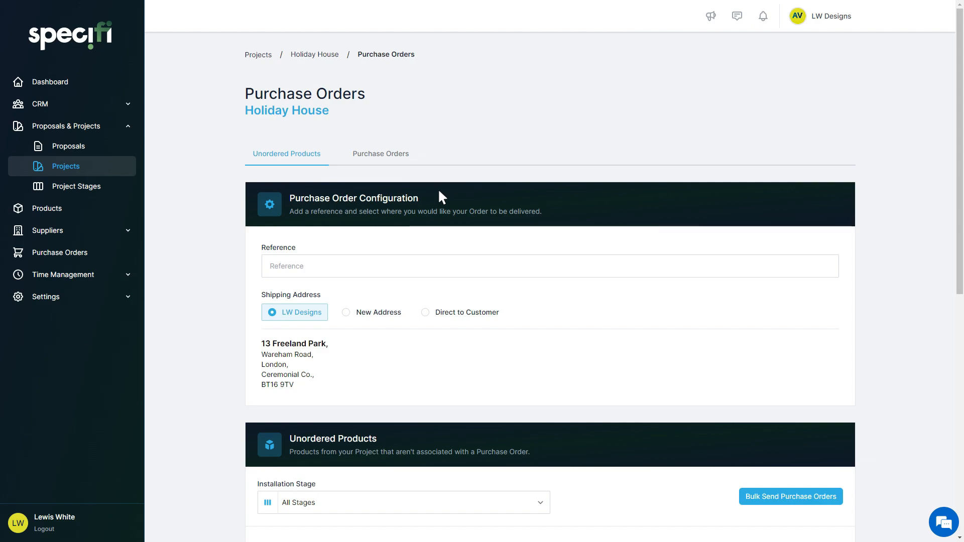
Open the Control4 purchase order awaiting approval from the company-wide list of purchase orders.
{"action": "left_click", "coordinate": [112, 259]}
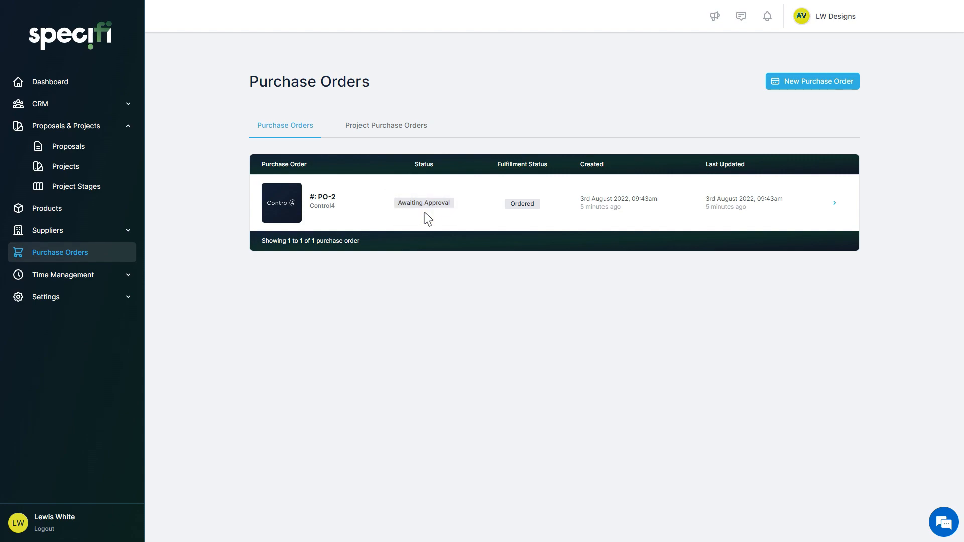
{"action": "left_click", "coordinate": [836, 203]}
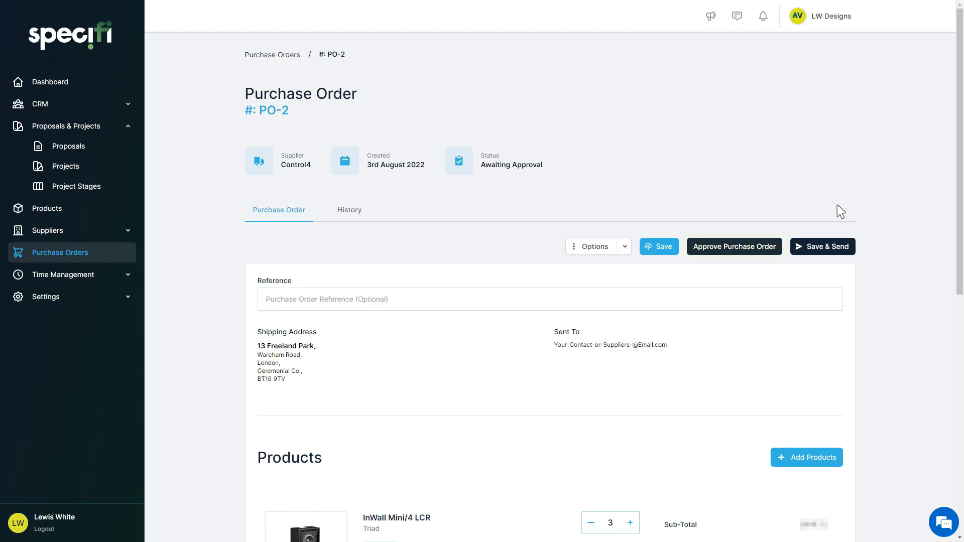
Approve the Control4 purchase order and mark it as billed.
{"action": "left_click", "coordinate": [779, 248]}
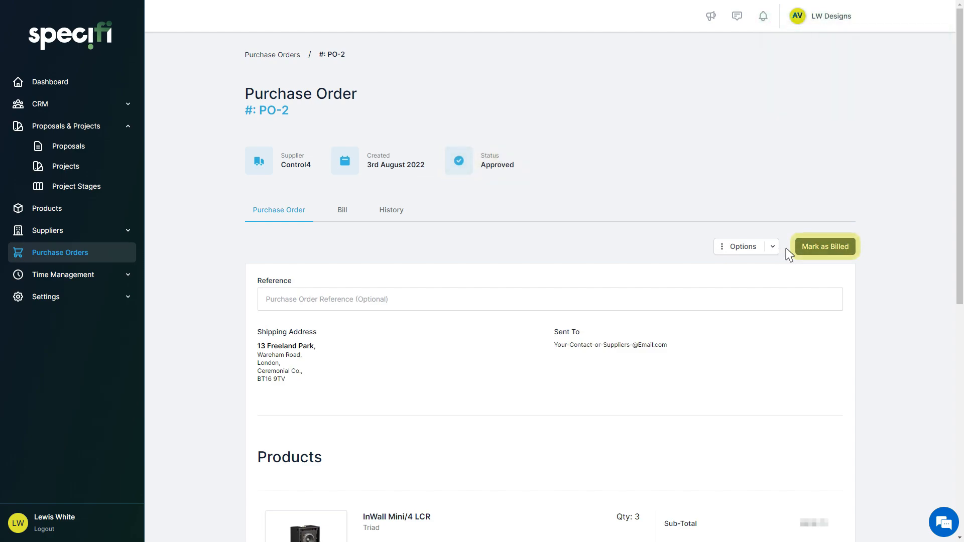
{"action": "left_click", "coordinate": [854, 252]}
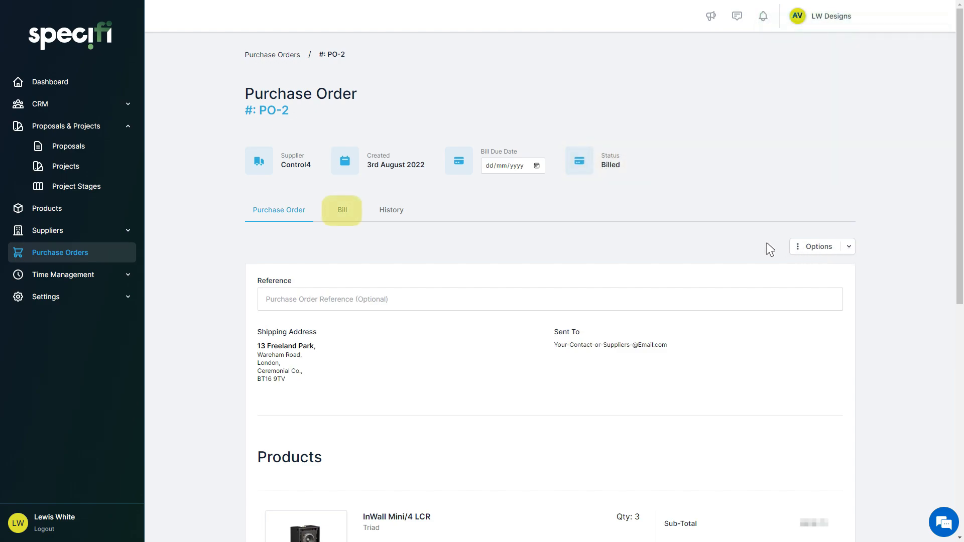
Approve the purchase order's bill and add a payment of £409.86 to it.
{"action": "left_click", "coordinate": [352, 219]}
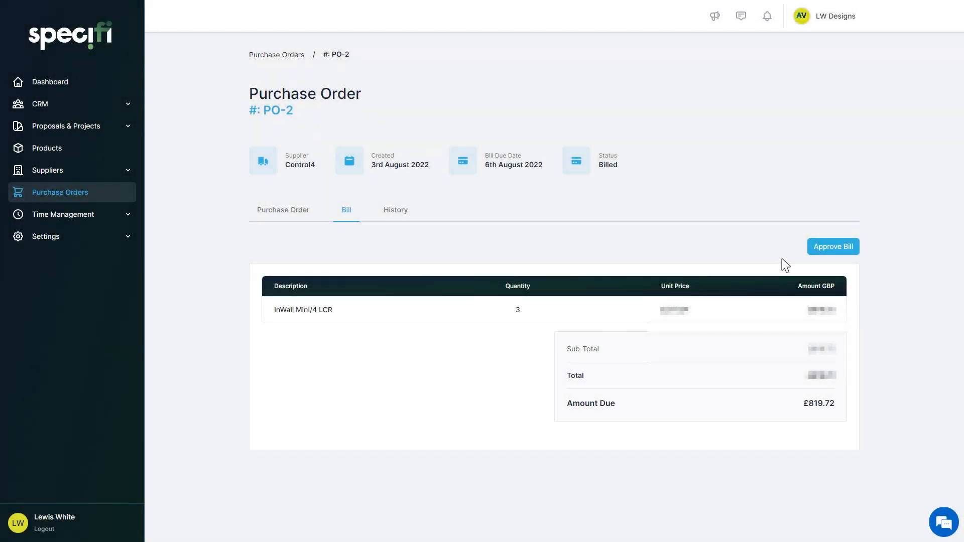
{"action": "left_click", "coordinate": [811, 251]}
{"action": "left_click", "coordinate": [808, 251]}
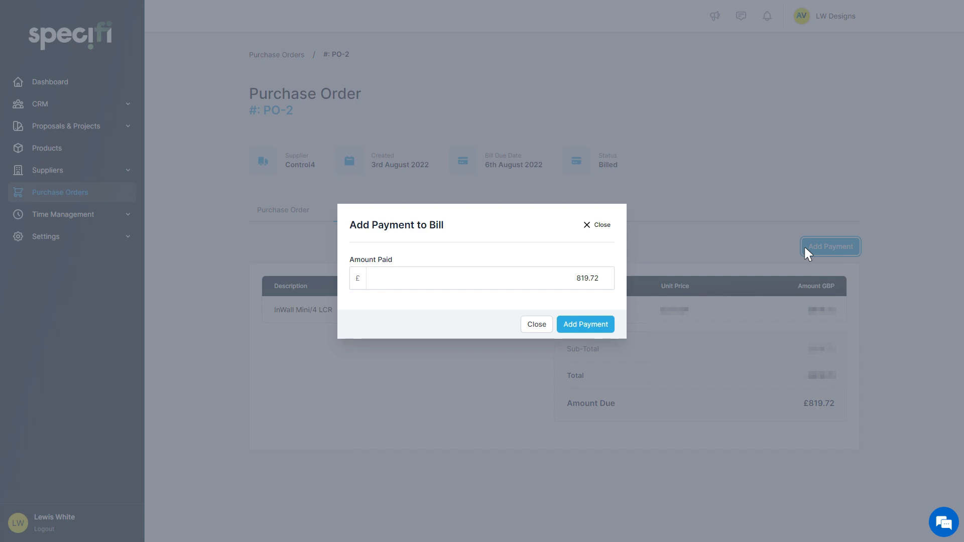
{"action": "double_click", "coordinate": [577, 284]}
{"action": "type", "text": "409.86"}
{"action": "key", "text": "Tab"}
{"action": "left_click", "coordinate": [609, 326]}
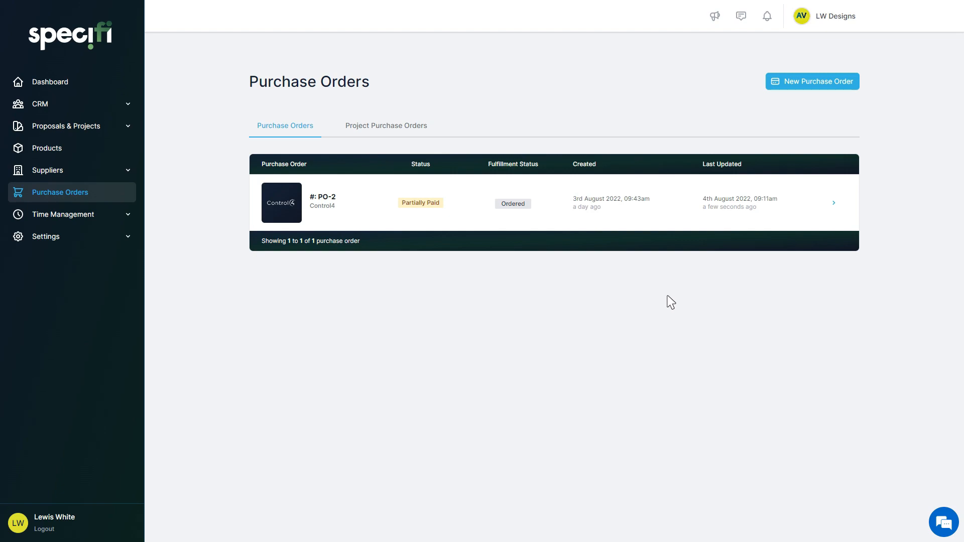
Record 2 units of the InWall Mini/4 LCR as received on the partially paid Control4 purchase order.
{"action": "left_click", "coordinate": [837, 209]}
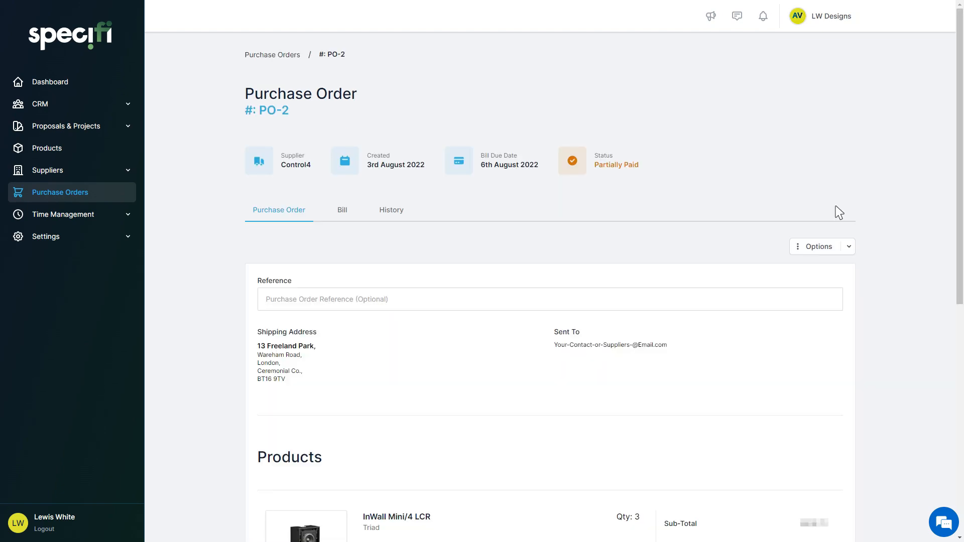
{"action": "scroll", "coordinate": [836, 206], "scroll_direction": "down", "scroll_amount": 8}
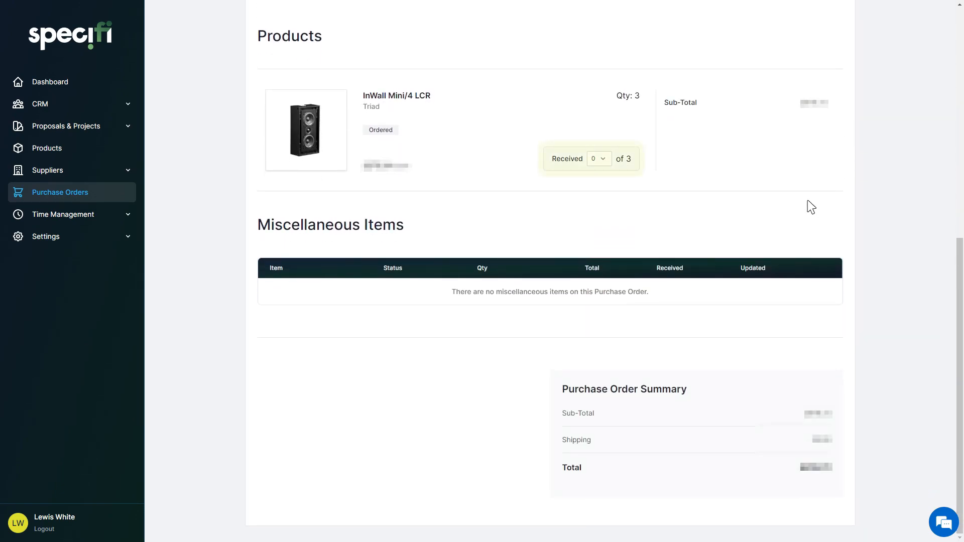
{"action": "left_click", "coordinate": [605, 159]}
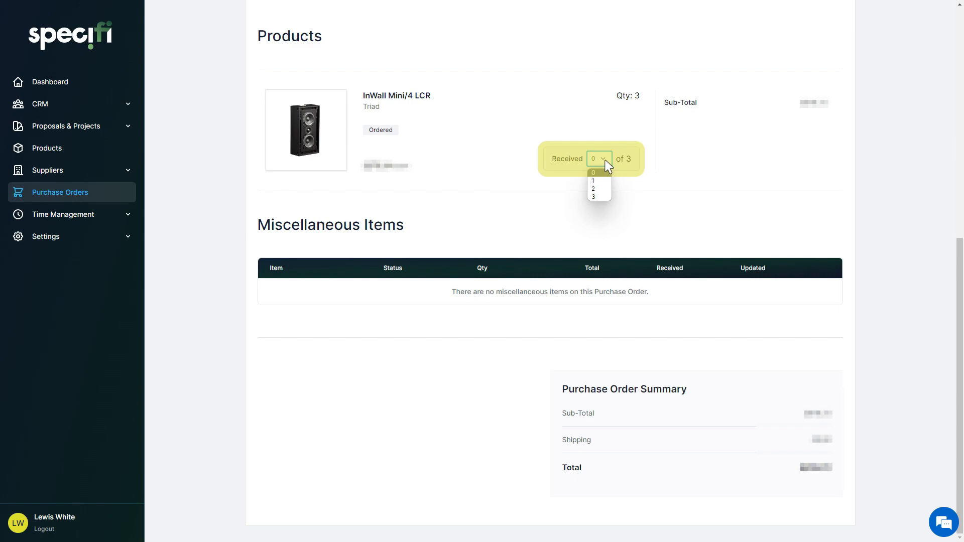
{"action": "left_click", "coordinate": [600, 188]}
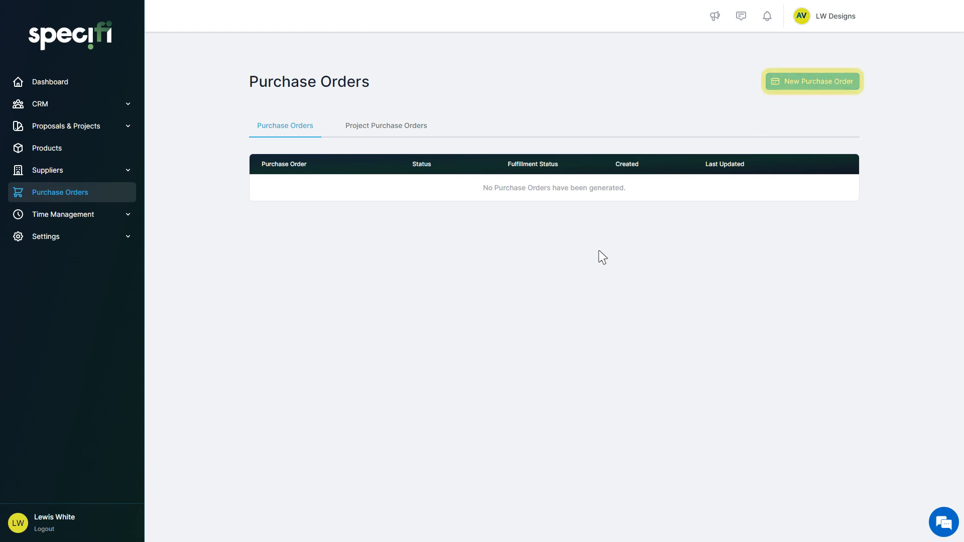
Create a company purchase order and add one Dragonfly Fixed 16:9 High Contrast Projection Screen - 145" from the Cinema Screens category, supplied by Control4.
{"action": "left_click", "coordinate": [856, 84]}
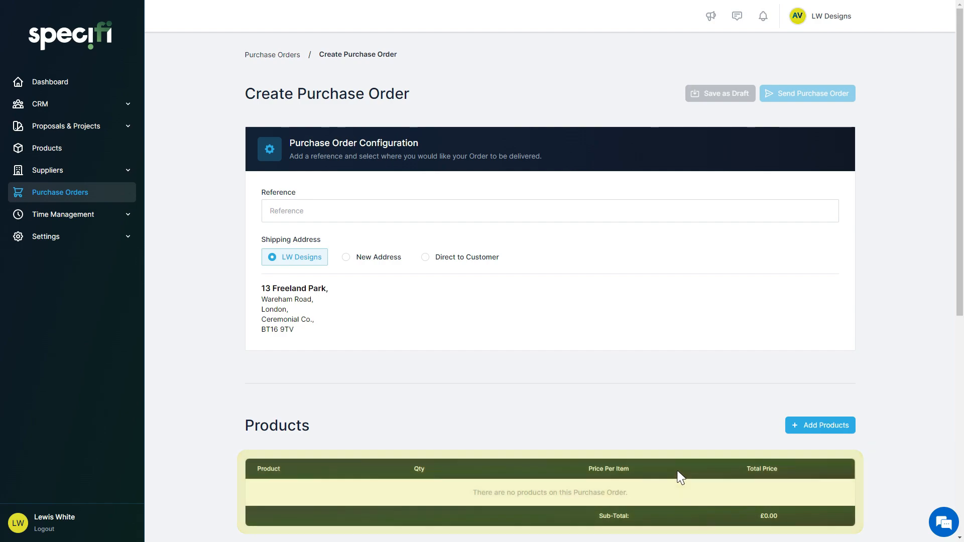
{"action": "left_click", "coordinate": [792, 431]}
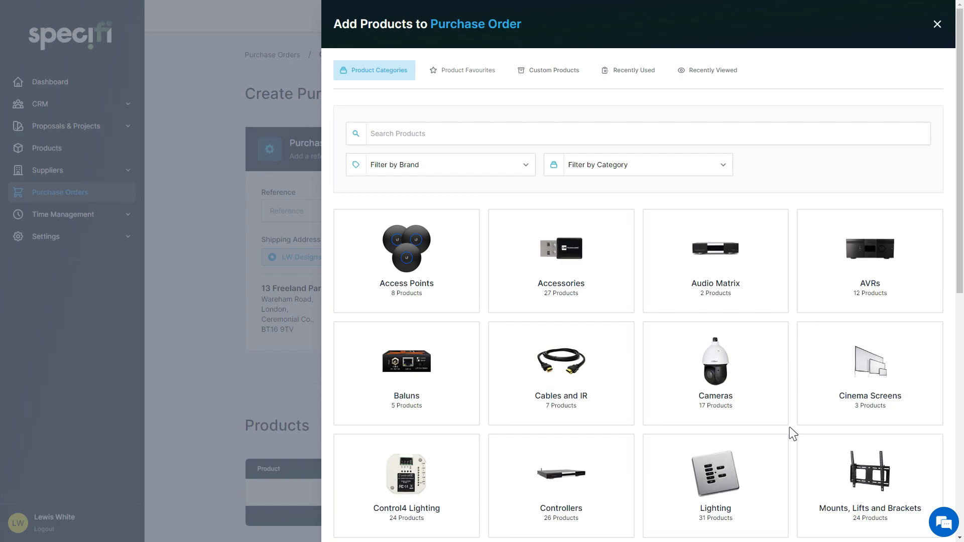
{"action": "left_click", "coordinate": [846, 411]}
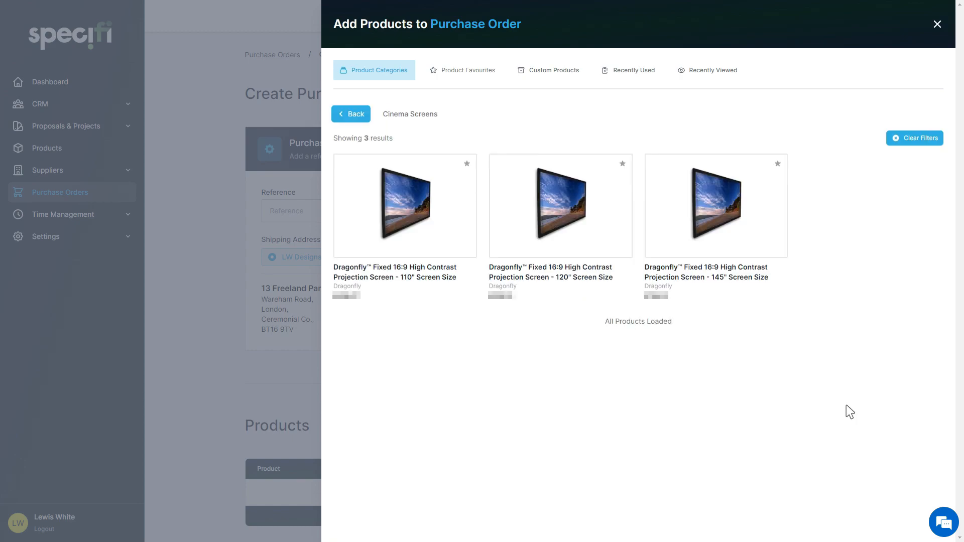
{"action": "left_click", "coordinate": [763, 266]}
{"action": "left_click", "coordinate": [432, 226]}
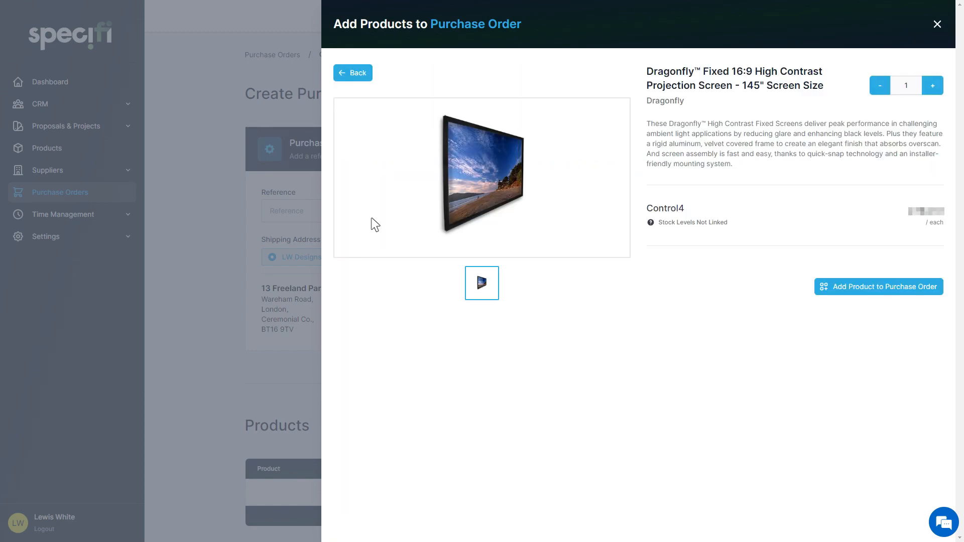
{"action": "left_click", "coordinate": [802, 291]}
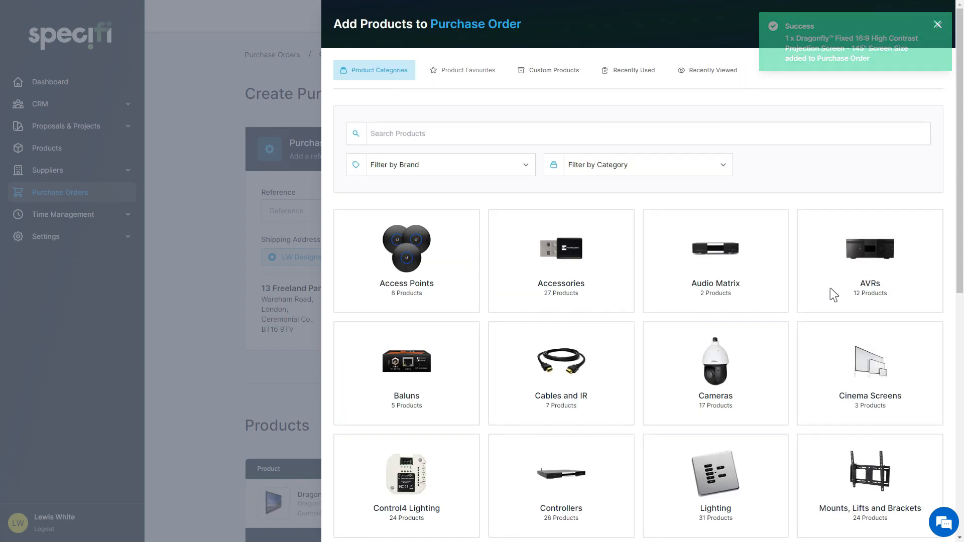
Add one Control4 System Remote Control SR260 from the Remote Controls category to the purchase order, supplied by Control4.
{"action": "scroll", "coordinate": [834, 294], "scroll_direction": "down", "scroll_amount": 1}
{"action": "scroll", "coordinate": [833, 294], "scroll_direction": "down", "scroll_amount": 5}
{"action": "left_click", "coordinate": [849, 180]}
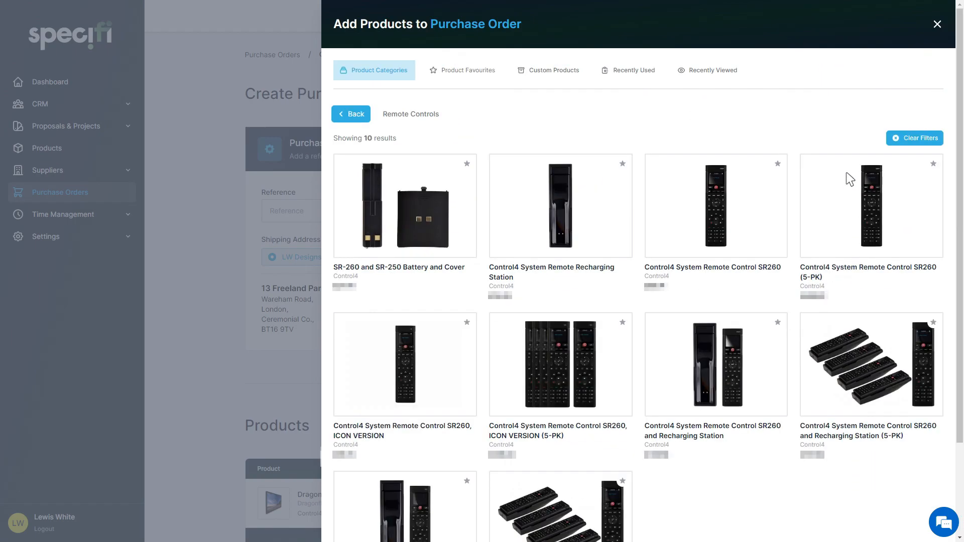
{"action": "left_click", "coordinate": [746, 226]}
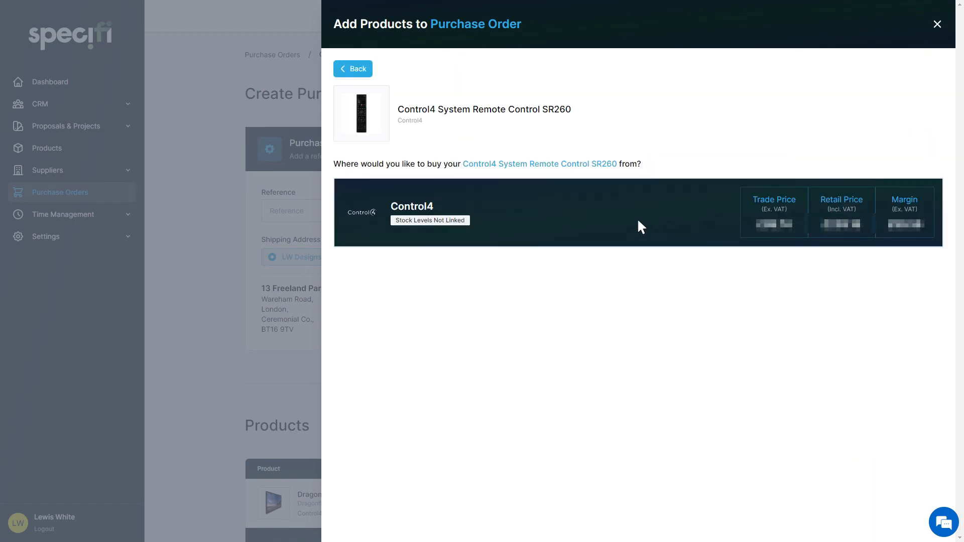
{"action": "left_click", "coordinate": [427, 224]}
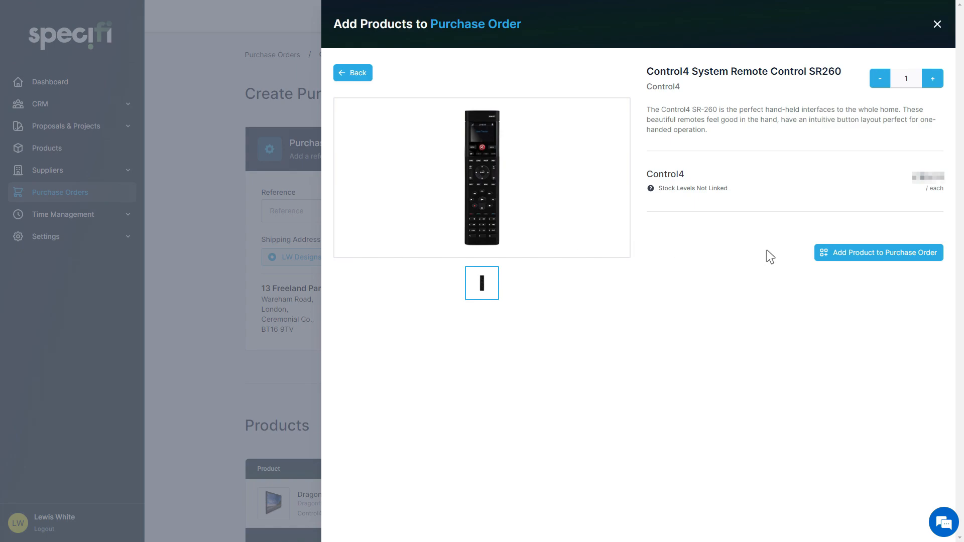
{"action": "left_click", "coordinate": [830, 256]}
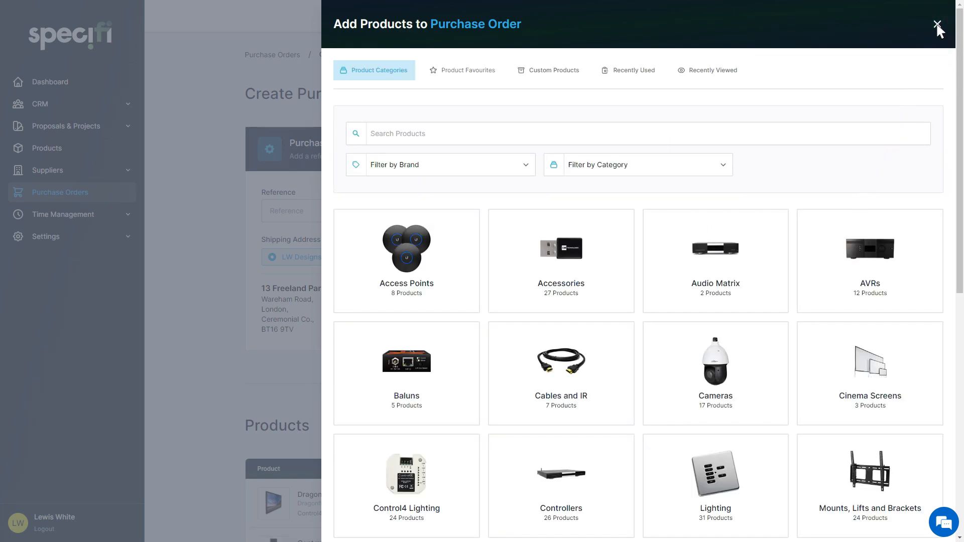
{"action": "left_click", "coordinate": [936, 24]}
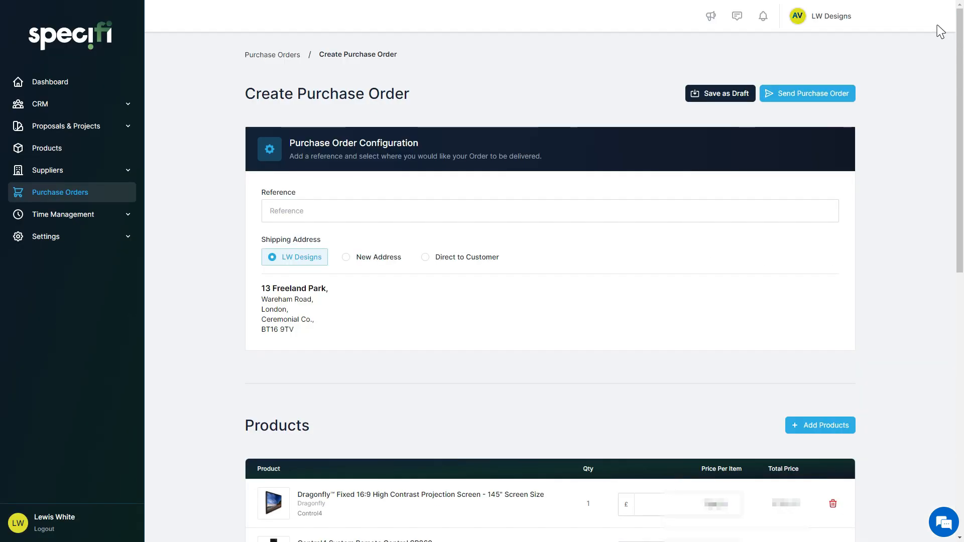
Send the projection screen and remote control purchase order to Control4, entering the supplier contact's e-mail address.
{"action": "scroll", "coordinate": [941, 32], "scroll_direction": "down", "scroll_amount": 5}
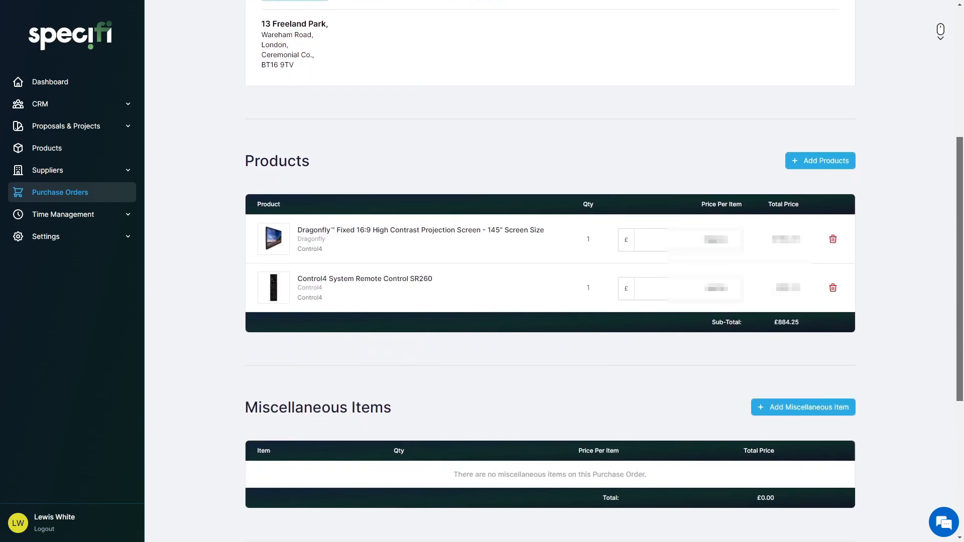
{"action": "scroll", "coordinate": [940, 32], "scroll_direction": "down", "scroll_amount": 2}
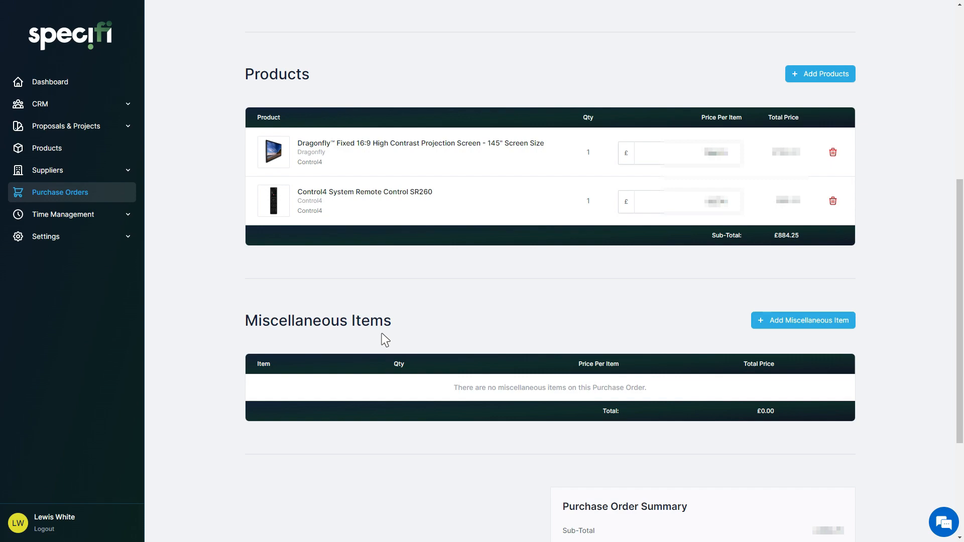
{"action": "middle_click", "coordinate": [385, 341]}
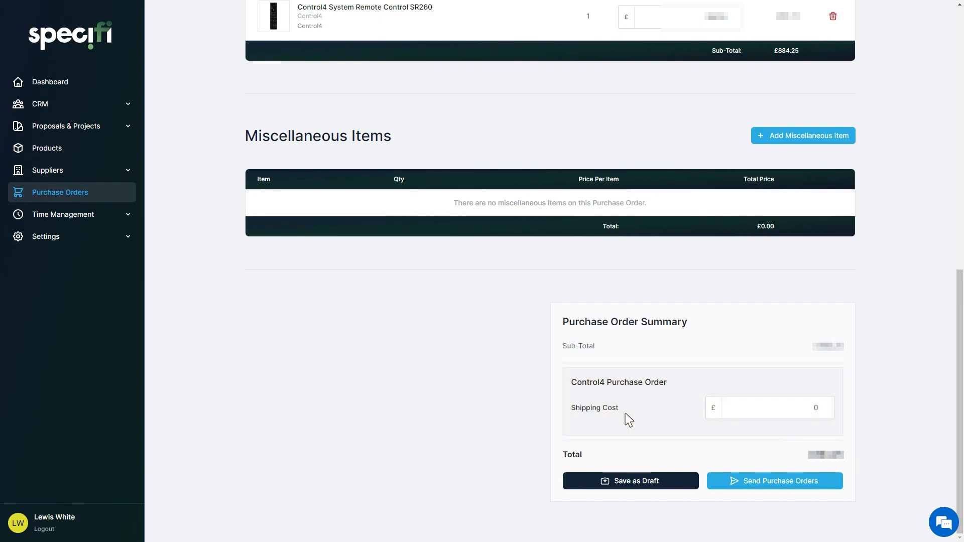
{"action": "left_click", "coordinate": [743, 487]}
{"action": "type", "text": "our-Contact-or-Supp"}
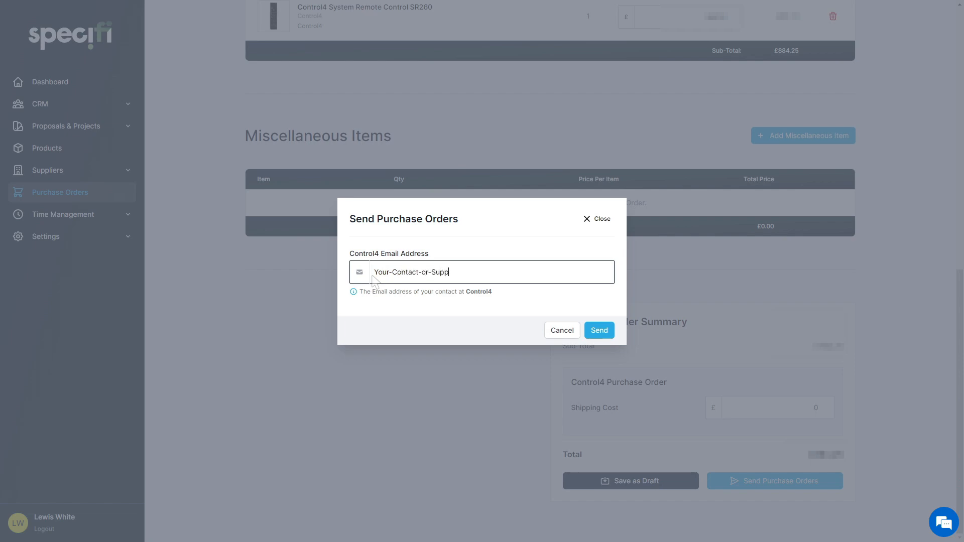
{"action": "type", "text": ".com"}
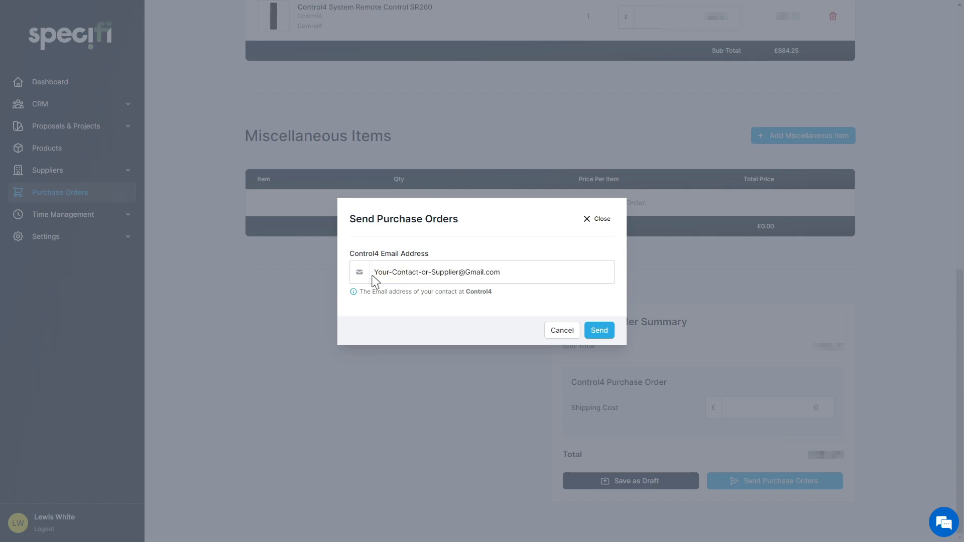
{"action": "left_click", "coordinate": [590, 333]}
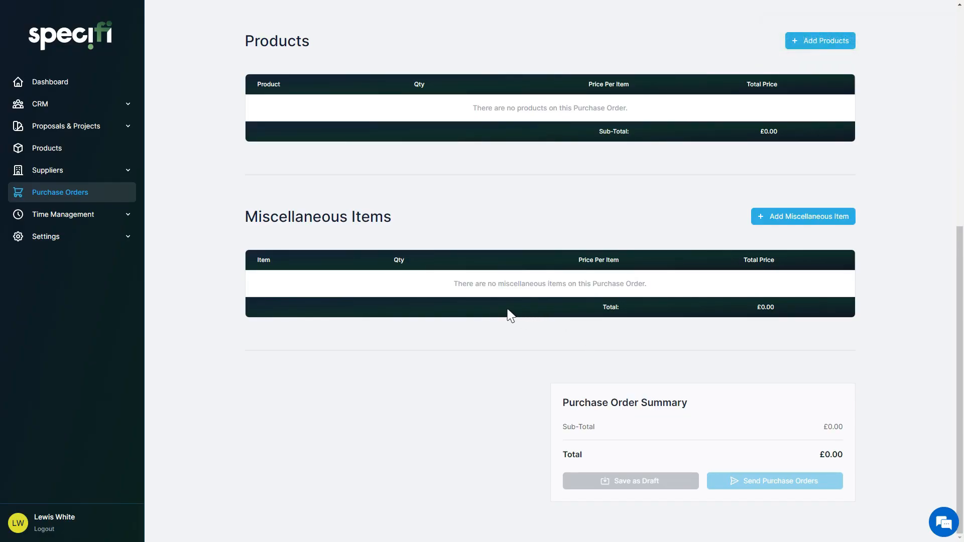
Open the newly sent Control4 purchase order from the company-wide list and go through its products and summary.
{"action": "left_click", "coordinate": [103, 194]}
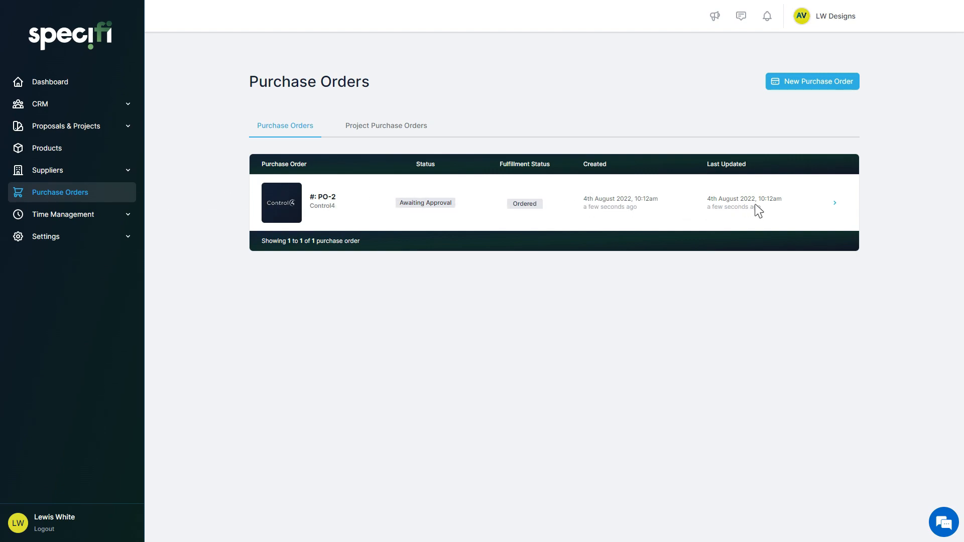
{"action": "left_click", "coordinate": [837, 207]}
{"action": "scroll", "coordinate": [840, 210], "scroll_direction": "down", "scroll_amount": 1}
{"action": "scroll", "coordinate": [841, 210], "scroll_direction": "down", "scroll_amount": 10}
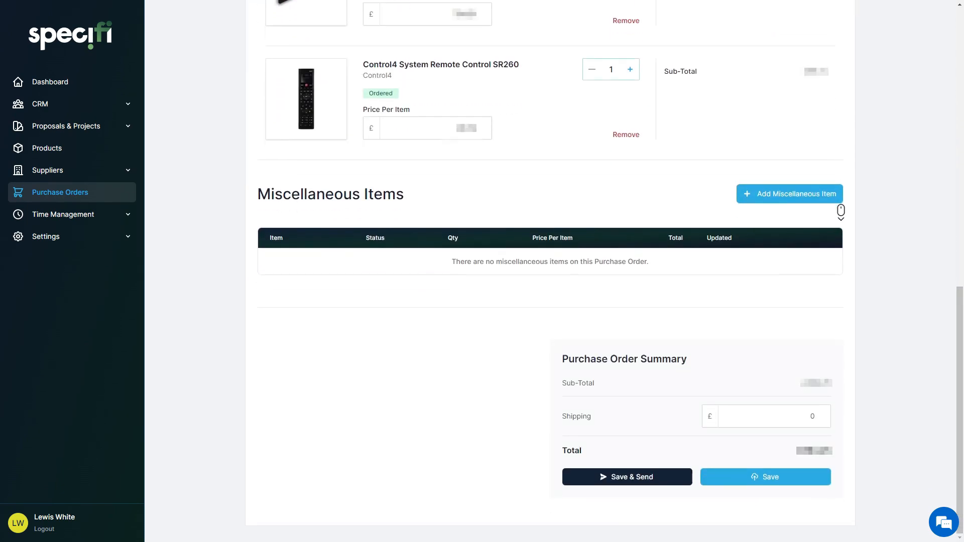
Set the purchase order's shipping cost to £10 and start saving and resending it to the supplier.
{"action": "scroll", "coordinate": [601, 426], "scroll_direction": "up", "scroll_amount": 3}
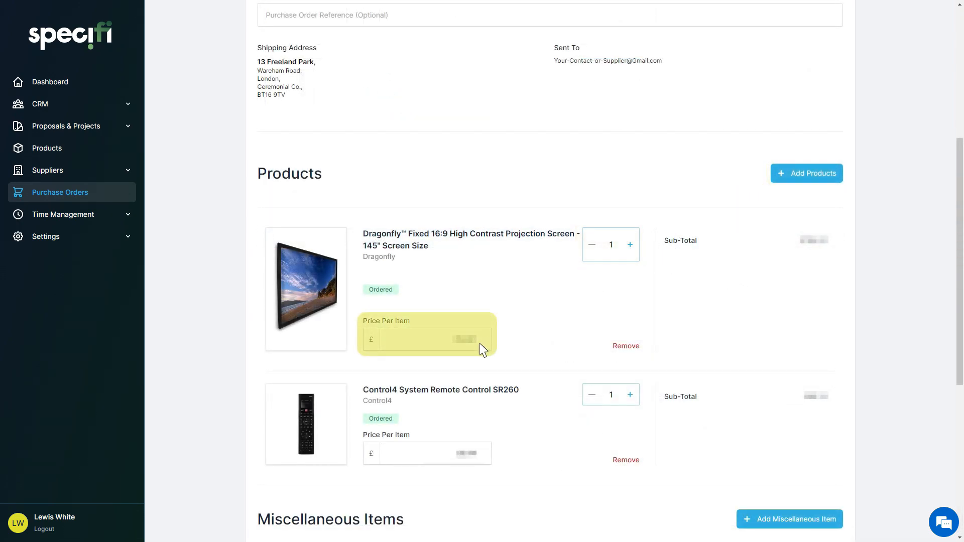
{"action": "scroll", "coordinate": [482, 346], "scroll_direction": "down", "scroll_amount": 5}
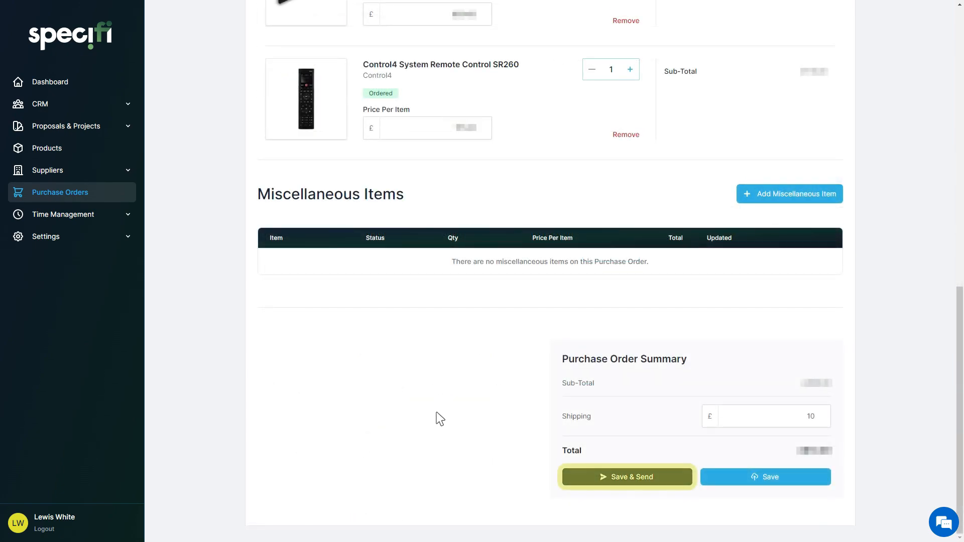
{"action": "left_click", "coordinate": [656, 478]}
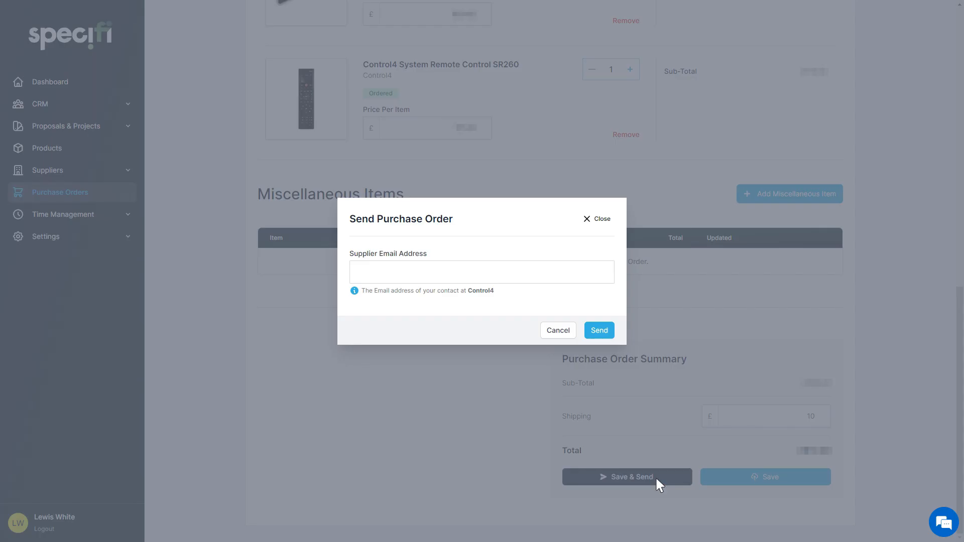